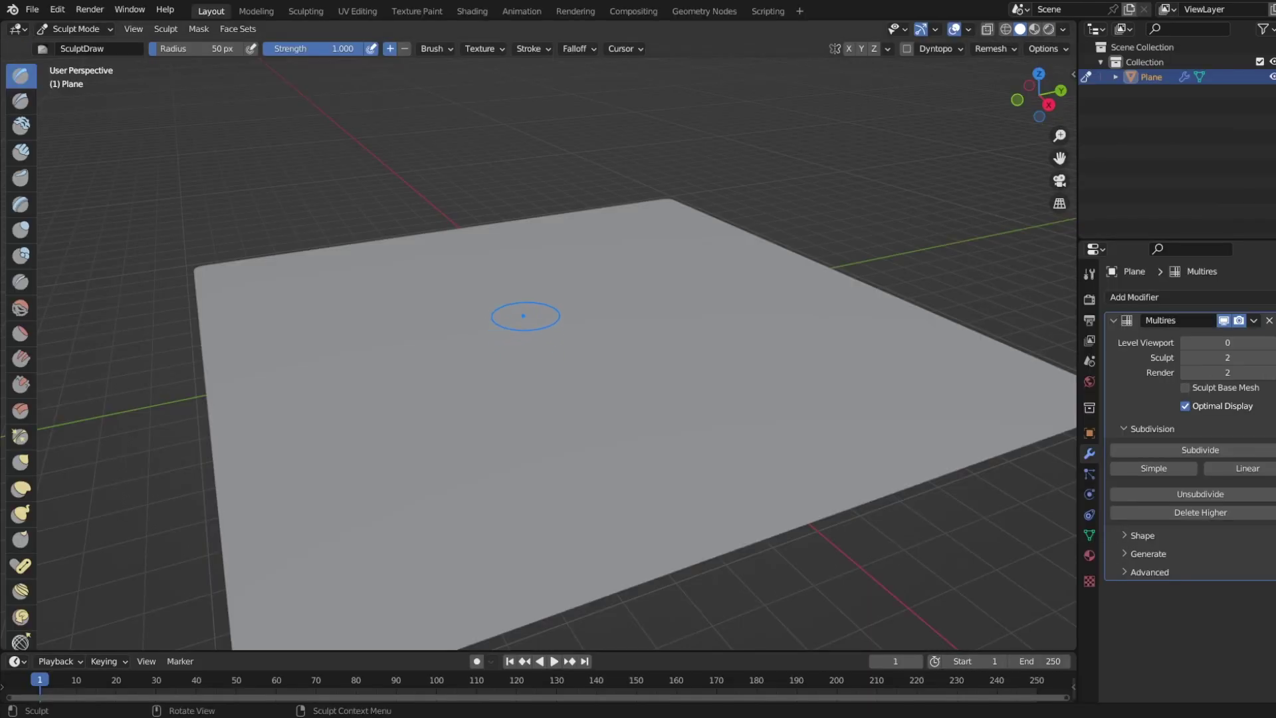
Reshape the hilly terrain by adjusting the Clouds texture Size, then check the texture's users dropdown.
mouse_move(367, 323)
left_mouse_down()
mouse_move(653, 311)
mouse_move(370, 352)
mouse_move(618, 383)
mouse_move(547, 485)
mouse_move(755, 410)
mouse_move(525, 226)
mouse_move(452, 377)
left_mouse_up()
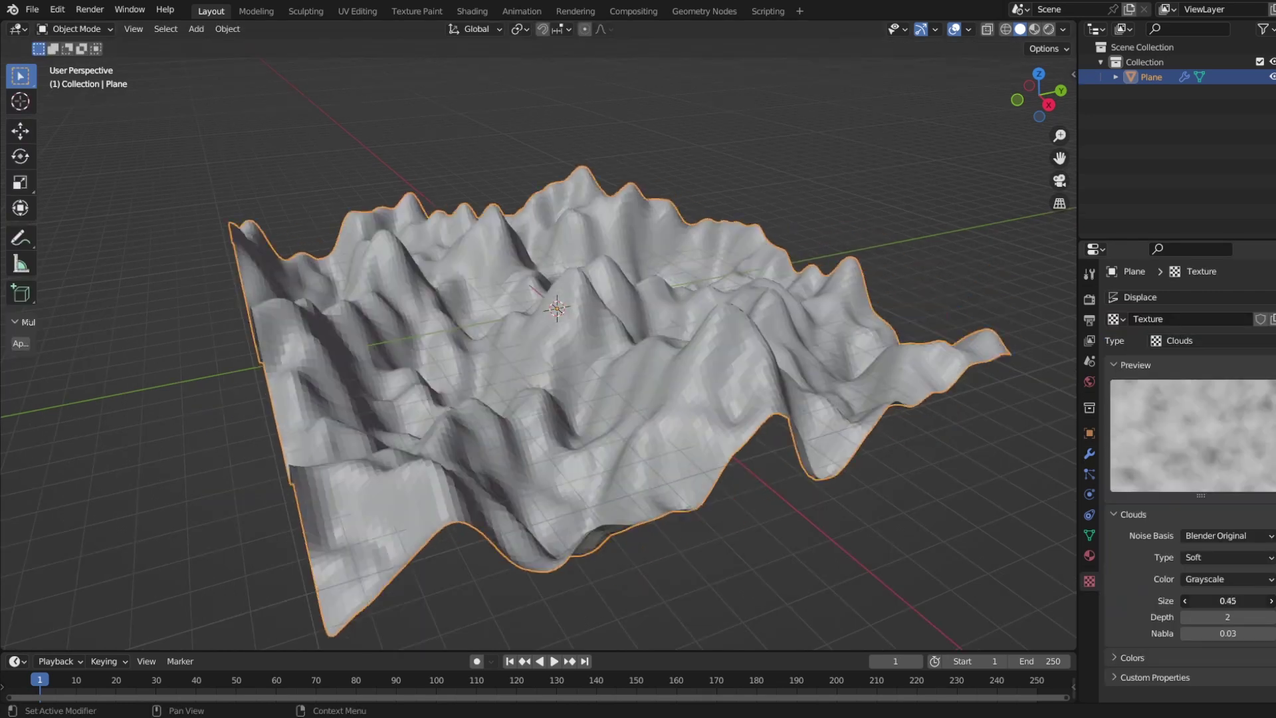
left_click_drag(1227, 600, 1260, 601)
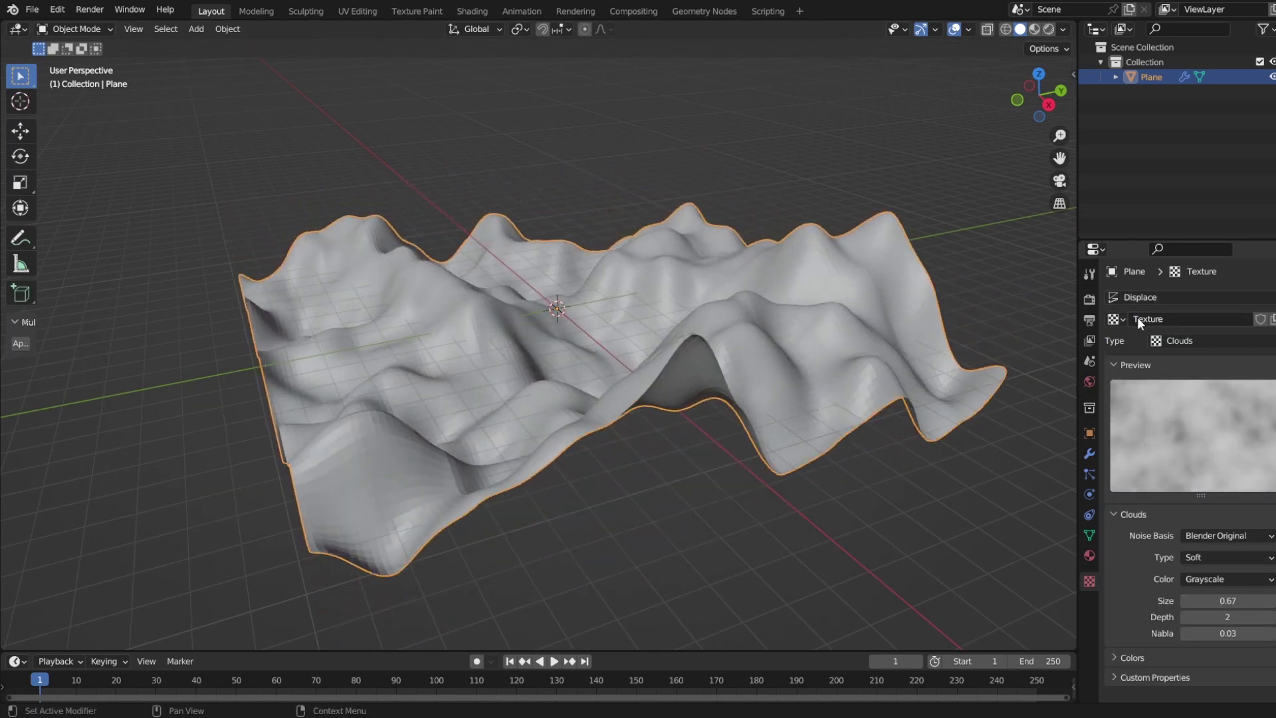
left_click(1135, 300)
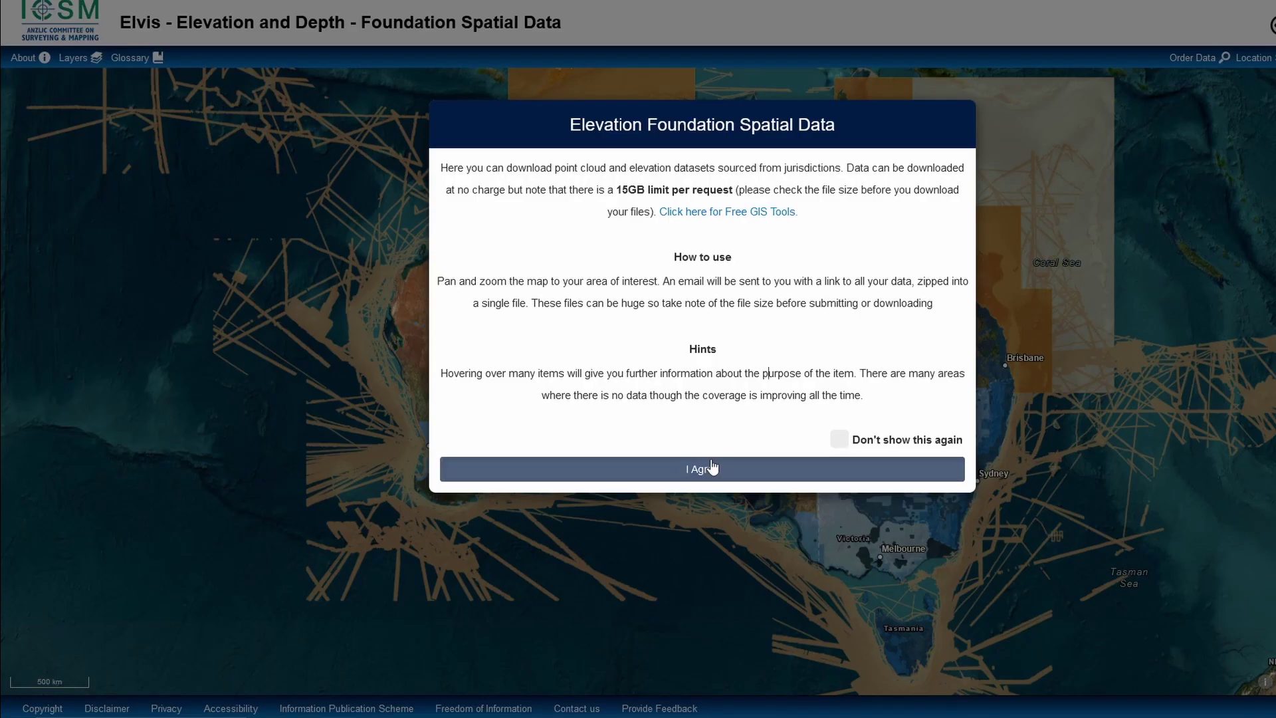
Dismiss the intro dialog with I Agree and pan the map to Christmas Island.
left_click(711, 468)
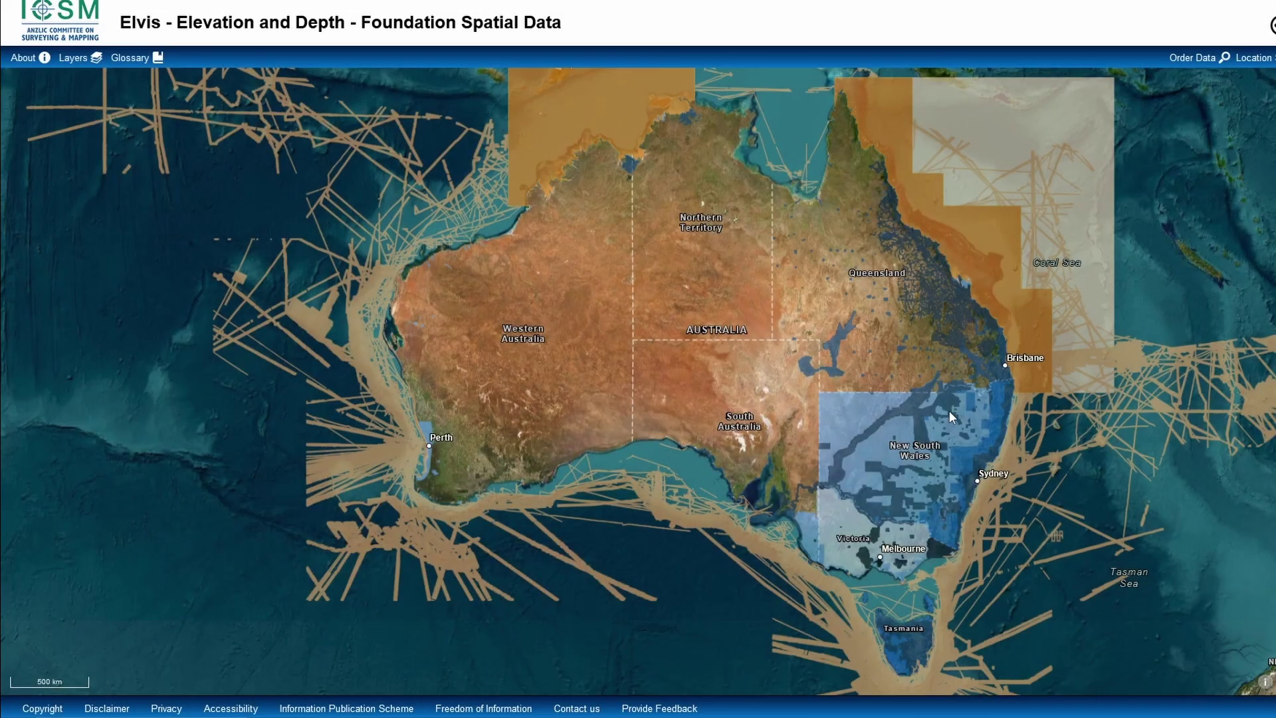
left_click_drag(336, 248, 745, 484)
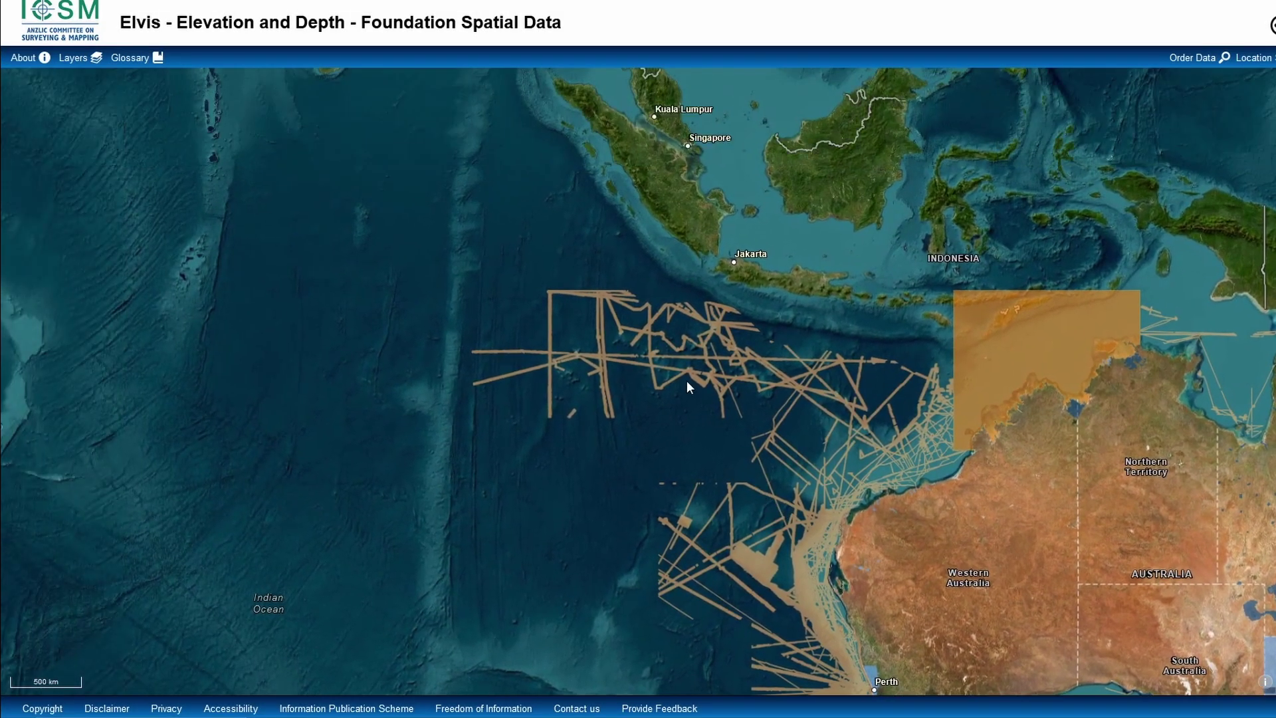
left_click_drag(398, 427, 522, 390)
scroll(521, 396, "up", 3)
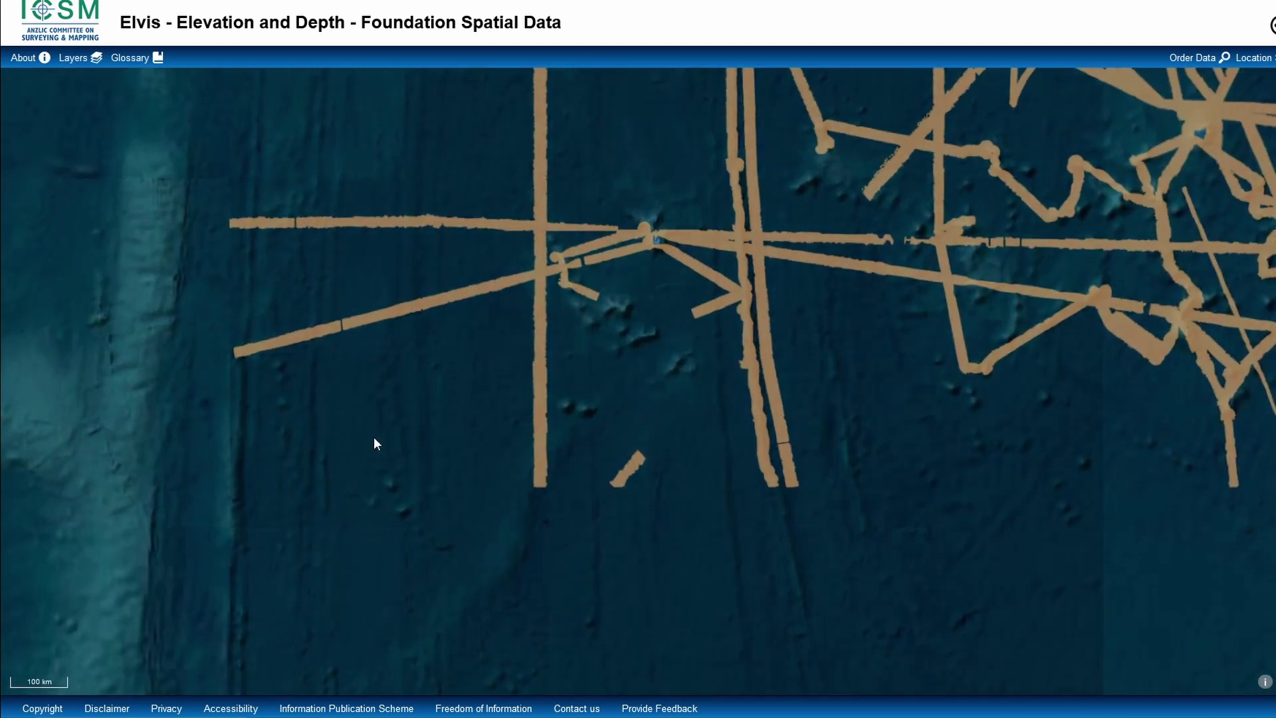
scroll(373, 437, "down", 1)
left_click_drag(373, 437, 667, 311)
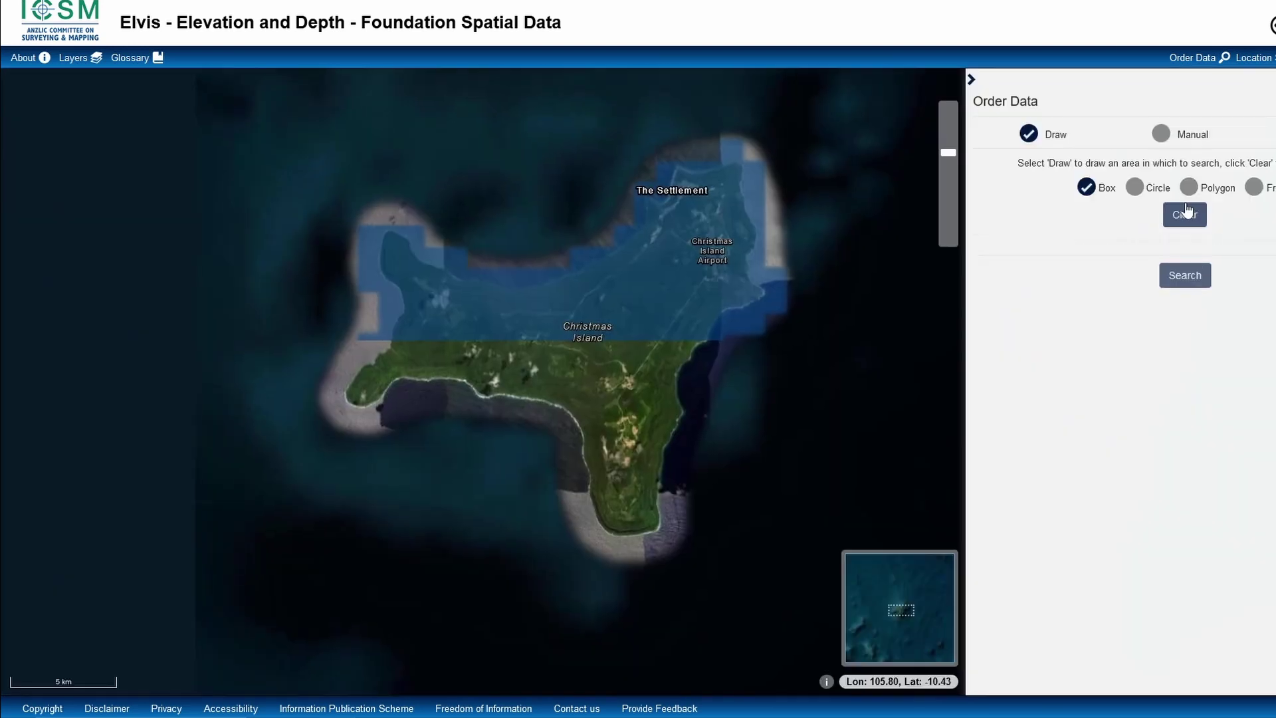
Draw a search box around Christmas Island and search it for 1 Metre elevation tiles.
left_click(1184, 214)
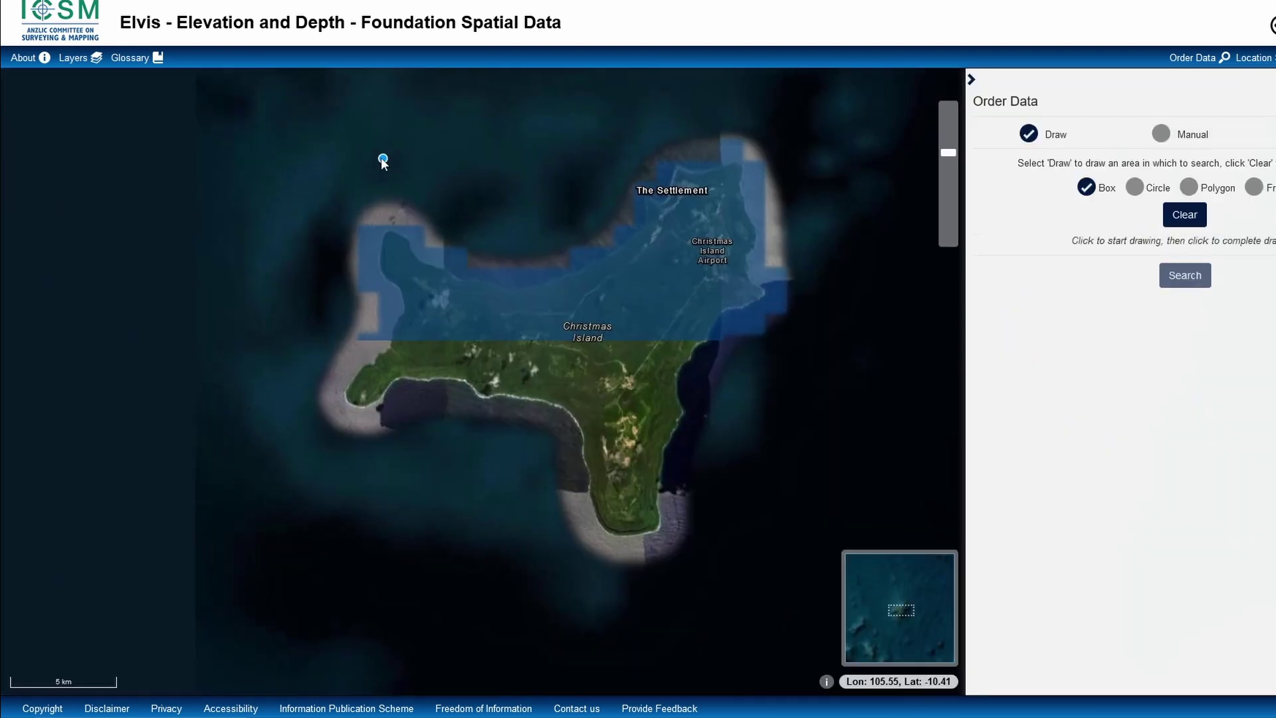
left_click(327, 142)
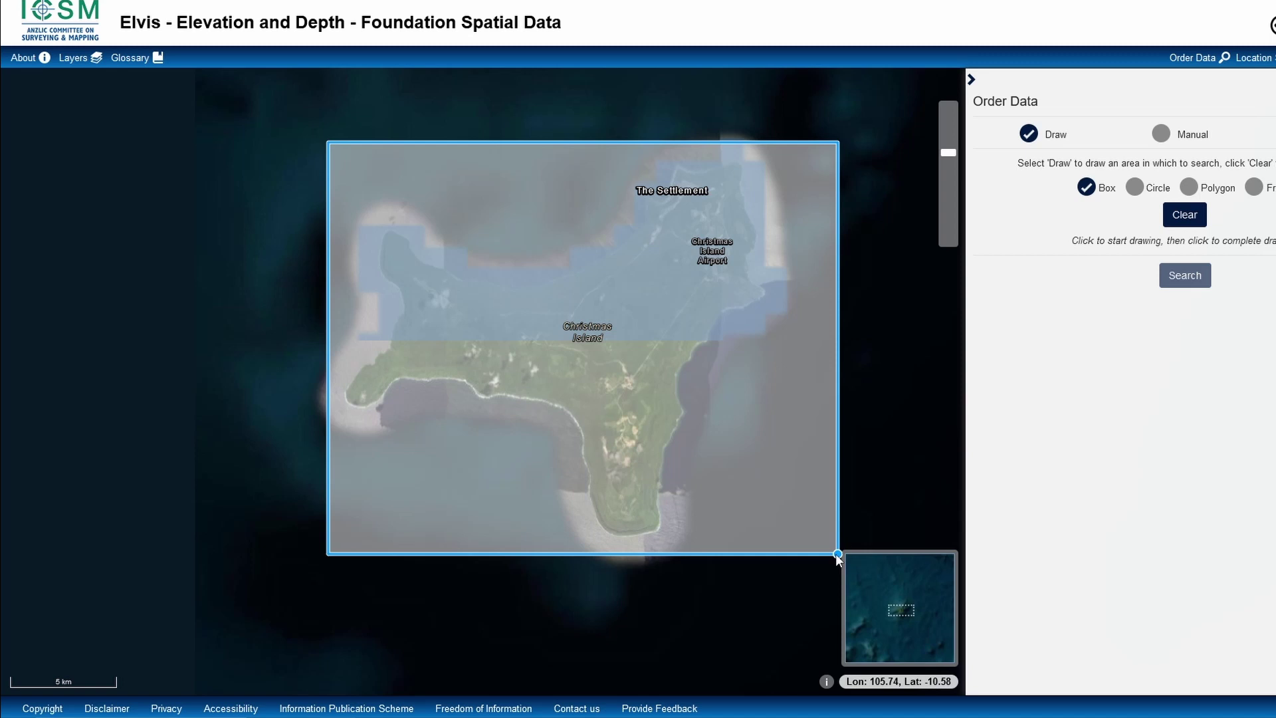
left_click(818, 561)
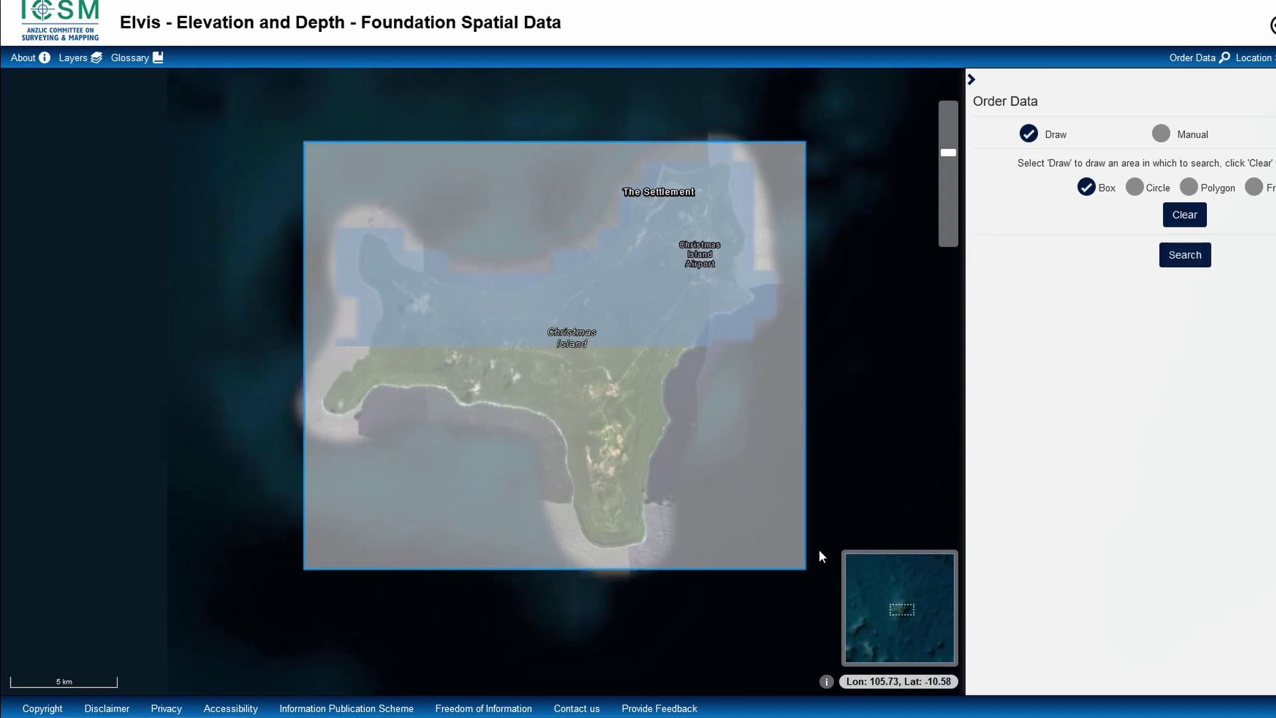
left_click(1188, 259)
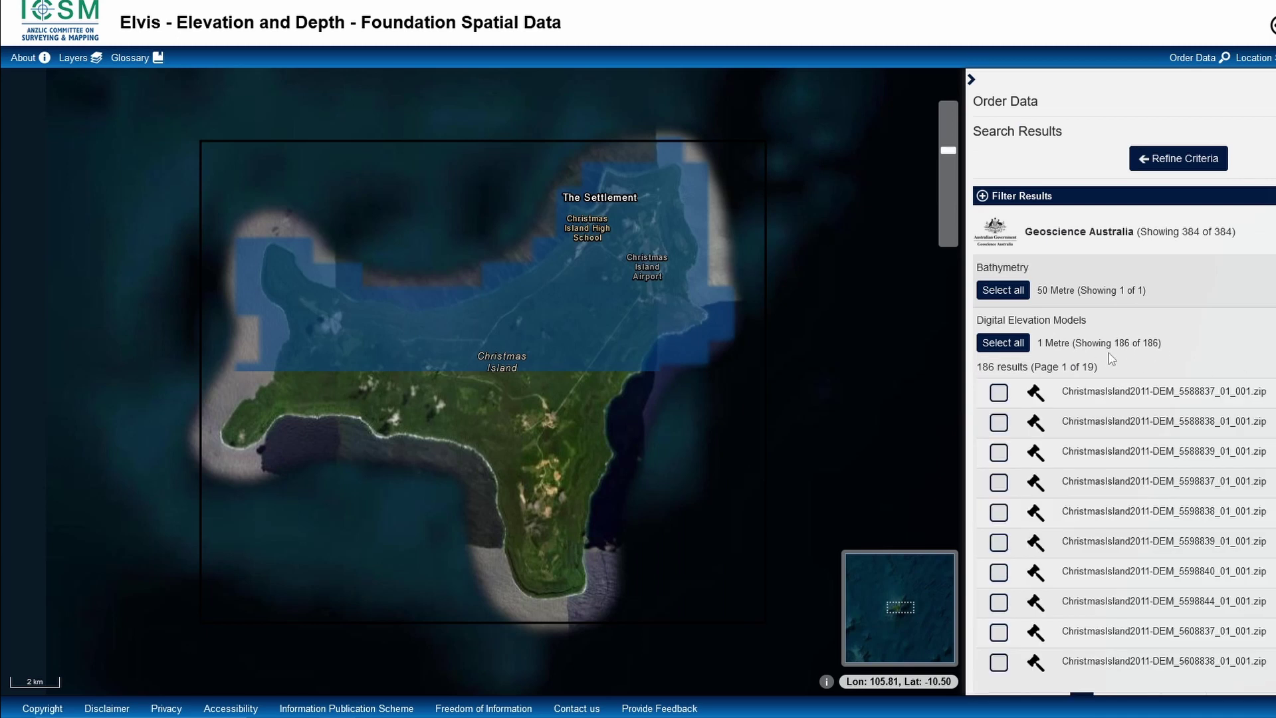
scroll(1111, 358, "down", 3)
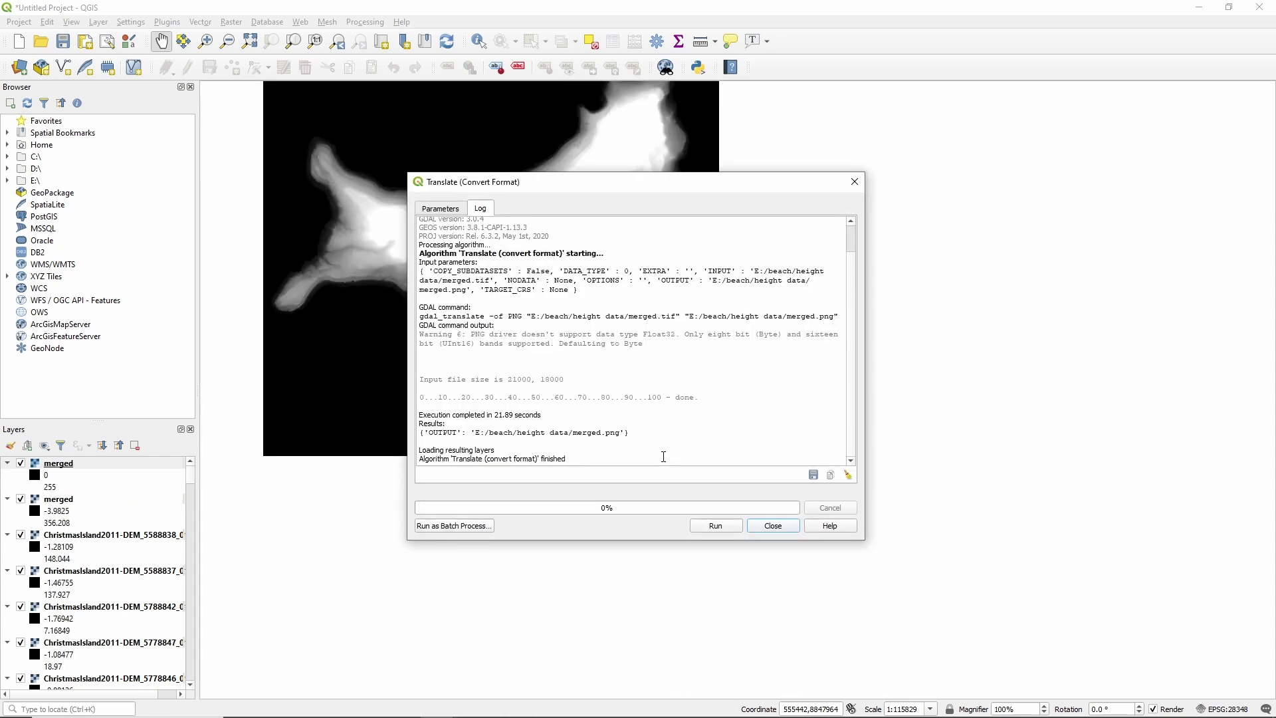
Close the finished Translate dialog once merged.png has been written.
left_click(773, 526)
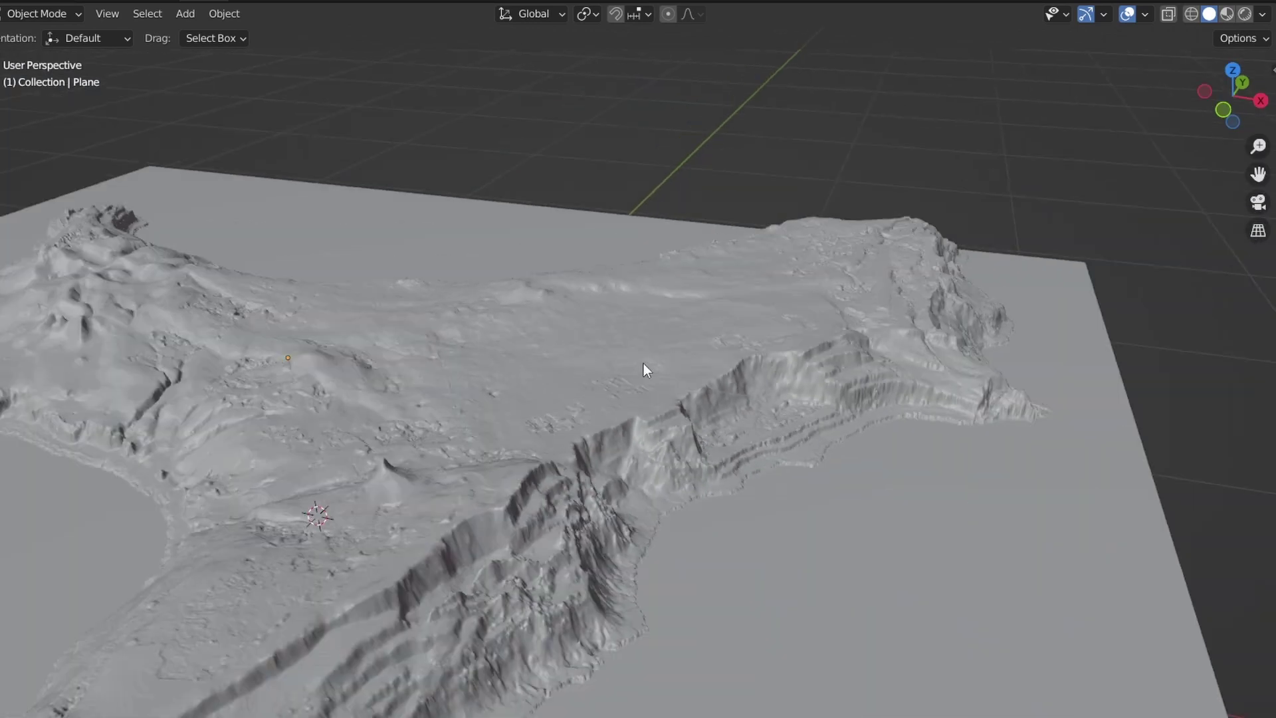
Select the terrain Plane and zoom in close on the island's cliffs.
middle_click_drag(644, 362, 1126, 345)
scroll(864, 296, "up", 5)
middle_click_drag(863, 296, 718, 347)
scroll(749, 416, "up", 5)
middle_click_drag(749, 416, 644, 329)
scroll(581, 361, "down", 10)
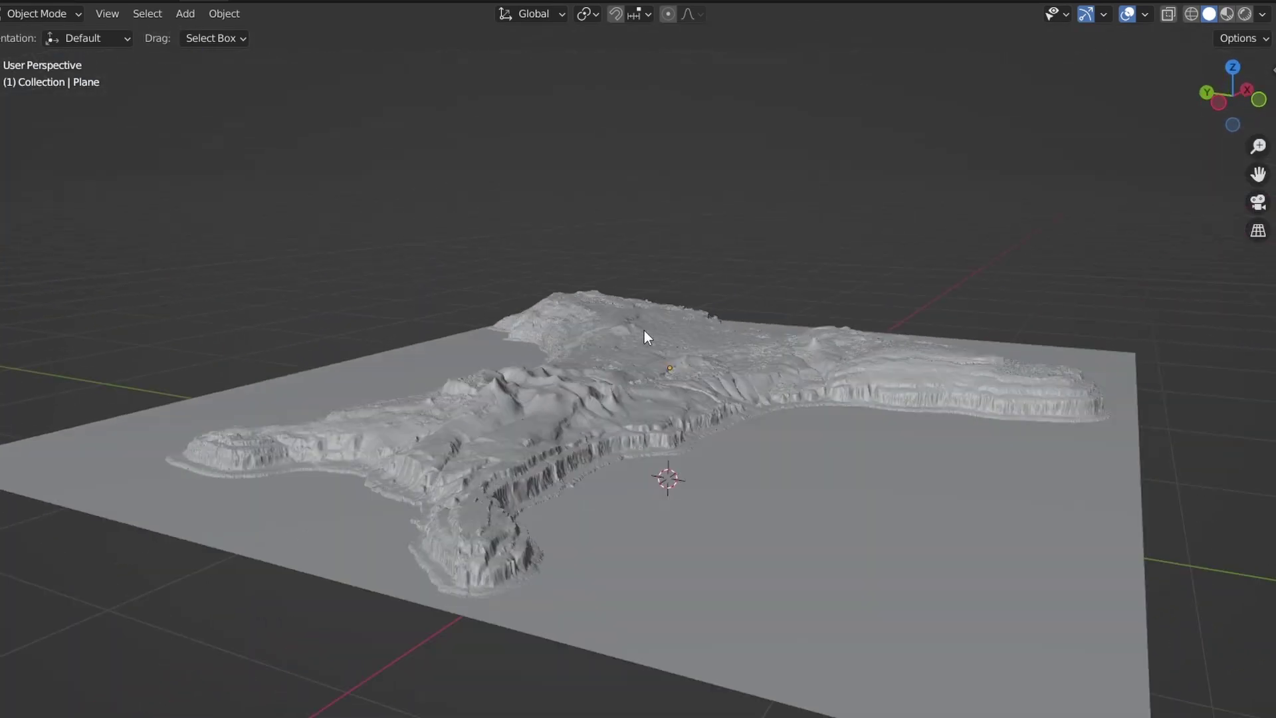
left_click(657, 368)
scroll(857, 502, "up", 5)
middle_click_drag(858, 502, 805, 496)
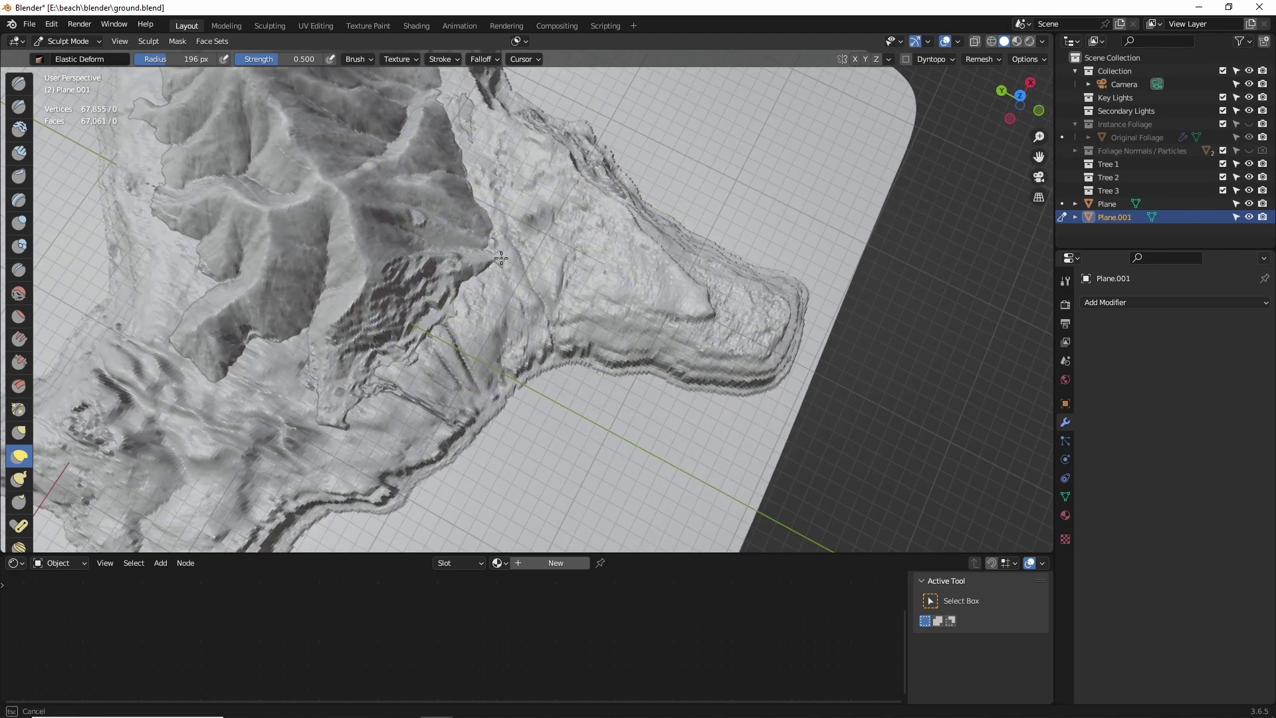
Elastic-deform the mountain's slopes where they meet the island cliffs.
left_click_drag(505, 279, 566, 267)
middle_click_drag(566, 268, 536, 299)
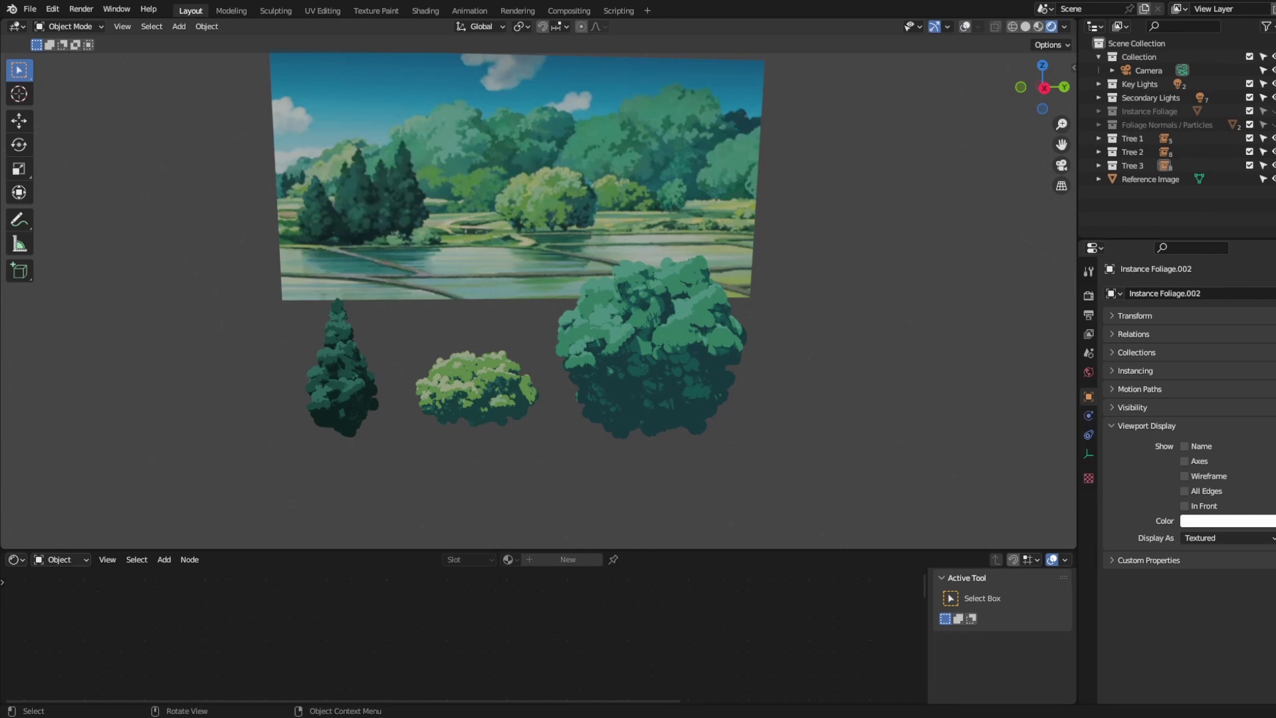
mouse_move(598, 226)
middle_mouse_down()
mouse_move(605, 249)
mouse_move(586, 280)
mouse_move(569, 278)
mouse_move(657, 289)
mouse_move(561, 281)
mouse_move(604, 280)
middle_mouse_up()
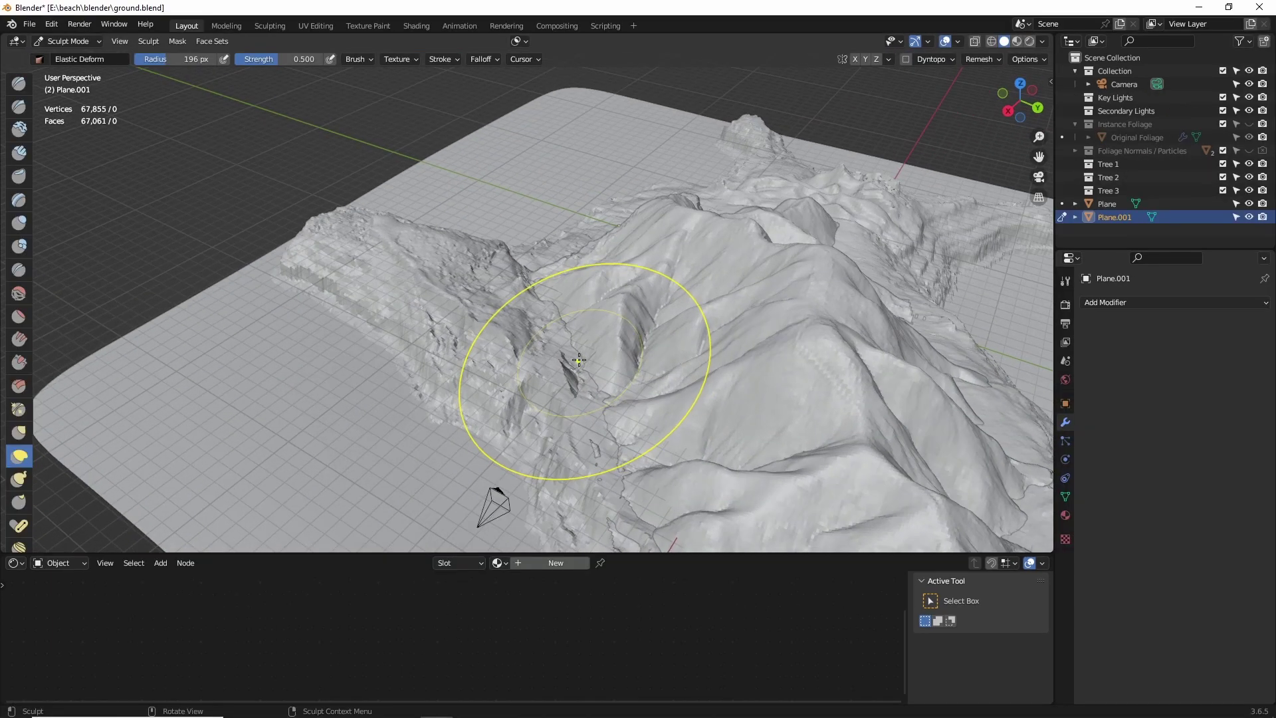
middle_click_drag(584, 355, 541, 350)
left_click_drag(541, 350, 585, 370)
mouse_move(584, 370)
middle_mouse_down()
mouse_move(586, 252)
mouse_move(658, 301)
mouse_move(658, 336)
mouse_move(684, 253)
mouse_move(584, 365)
mouse_move(592, 315)
mouse_move(513, 299)
middle_mouse_up()
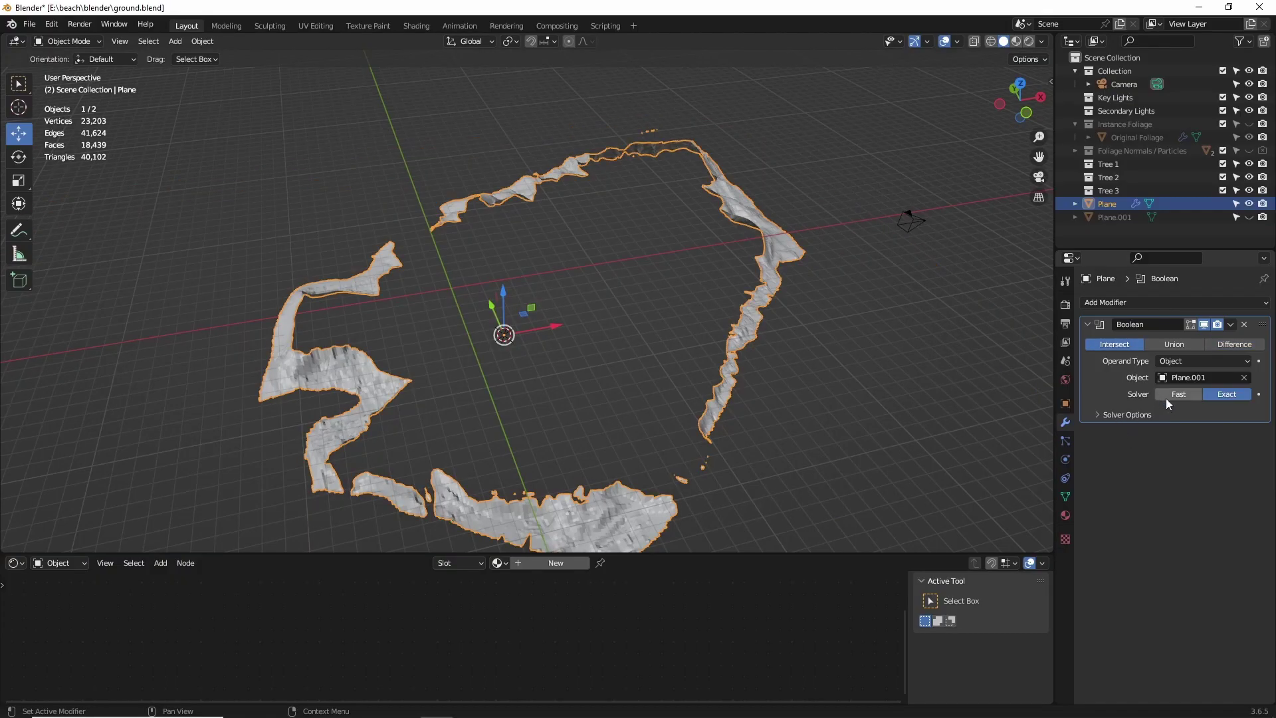
Set the Boolean to Fast solver and Union, then widen and refill the seam faces.
left_click(1166, 400)
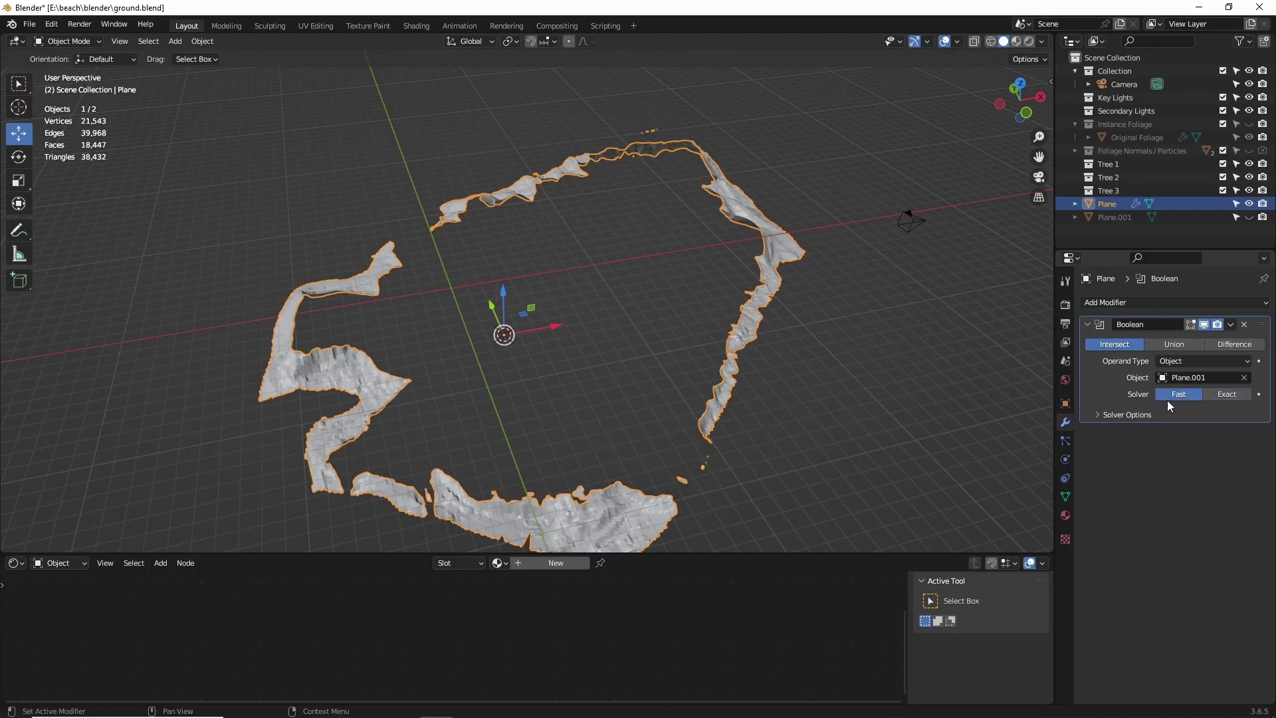
left_click(1167, 347)
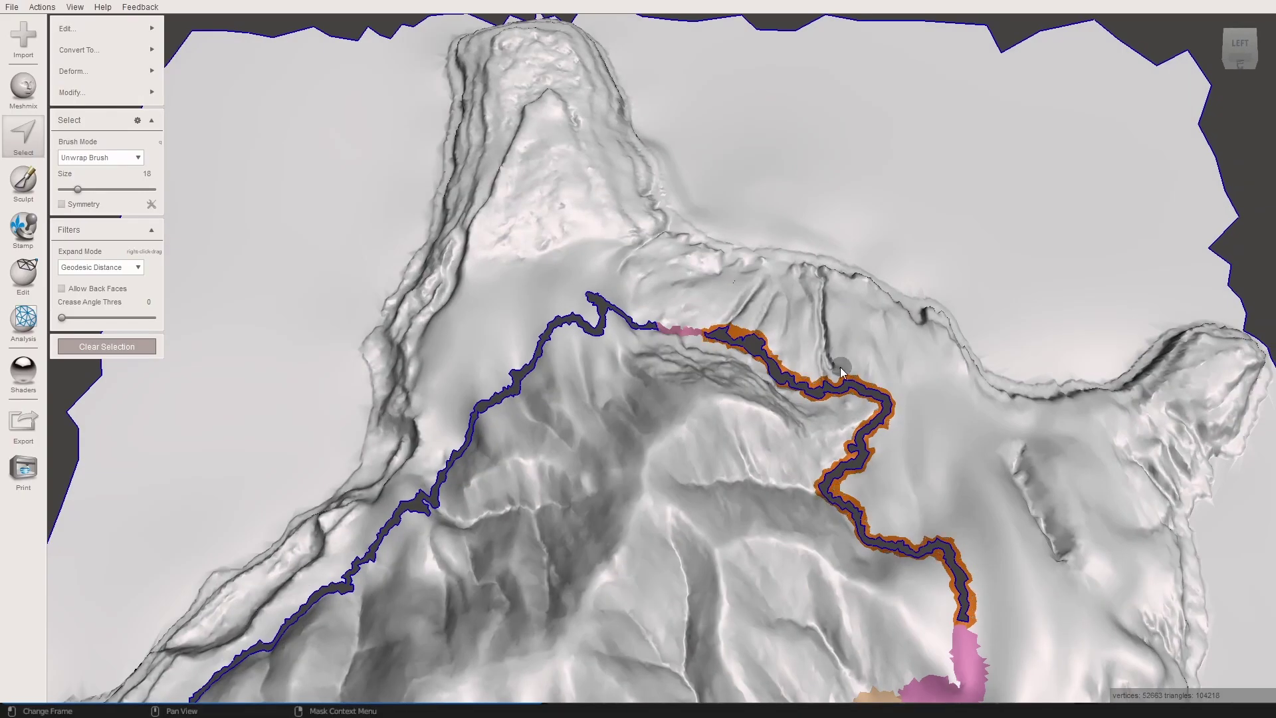
key("greater")
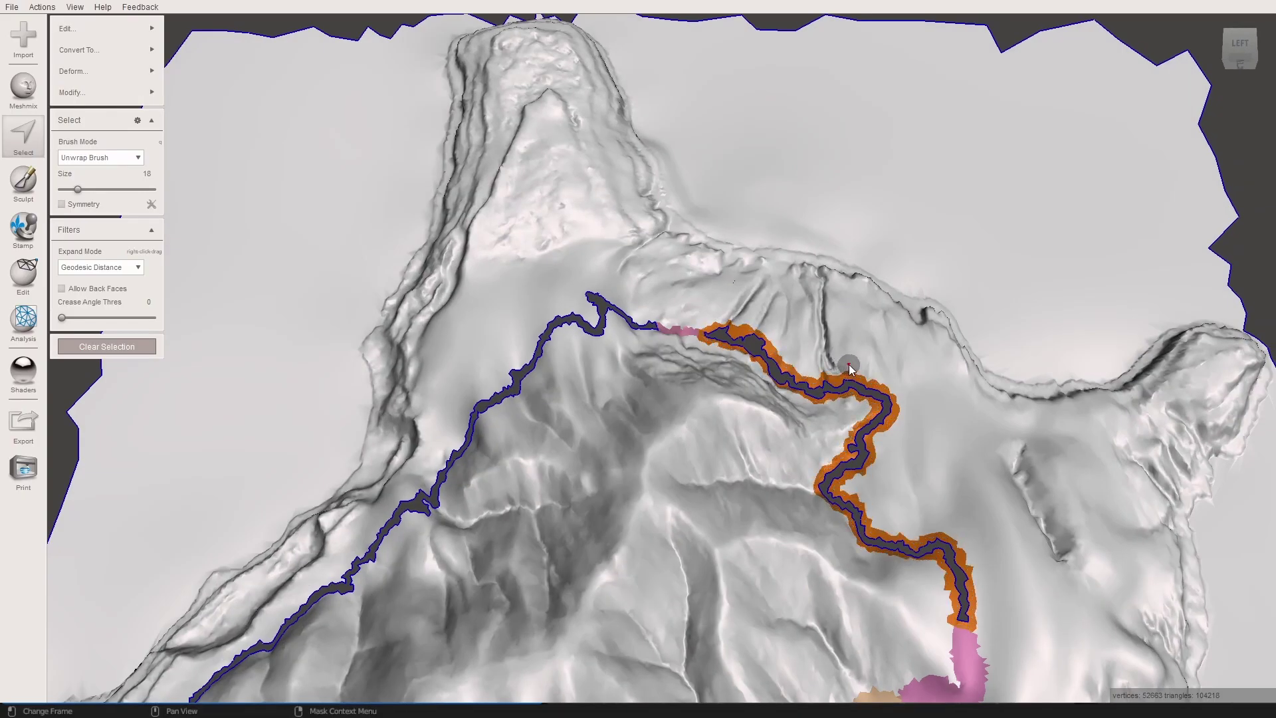
key("f")
middle_click_drag(849, 367, 804, 329)
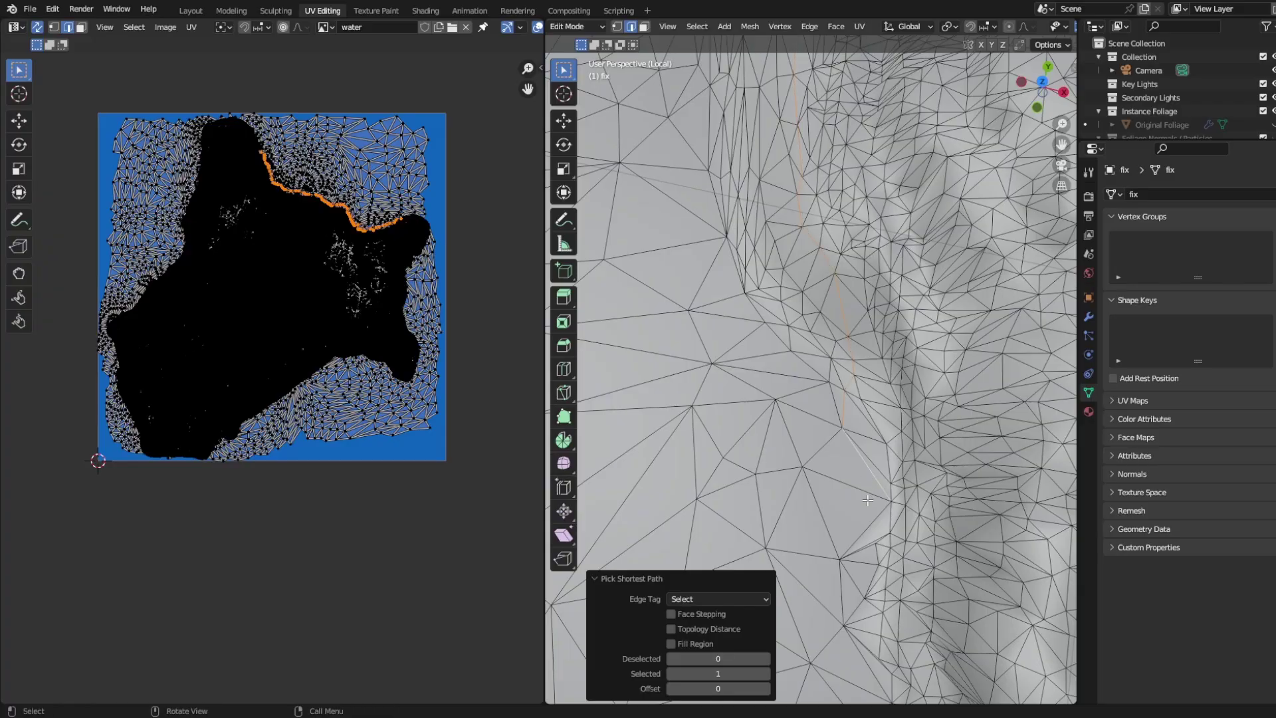
scroll(843, 373, "up", 2)
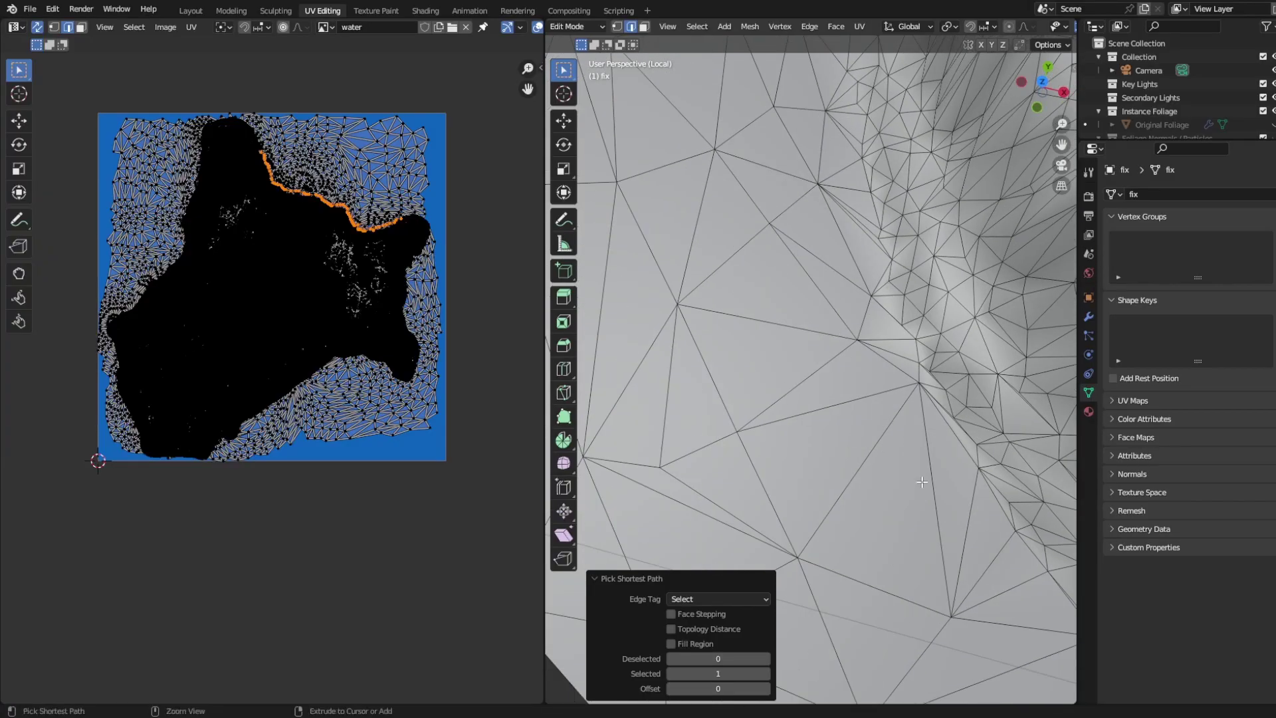
Exit local view with numpad / to reveal the full island scene and view the coastline.
middle_click_drag(923, 482, 836, 409, "ctrl")
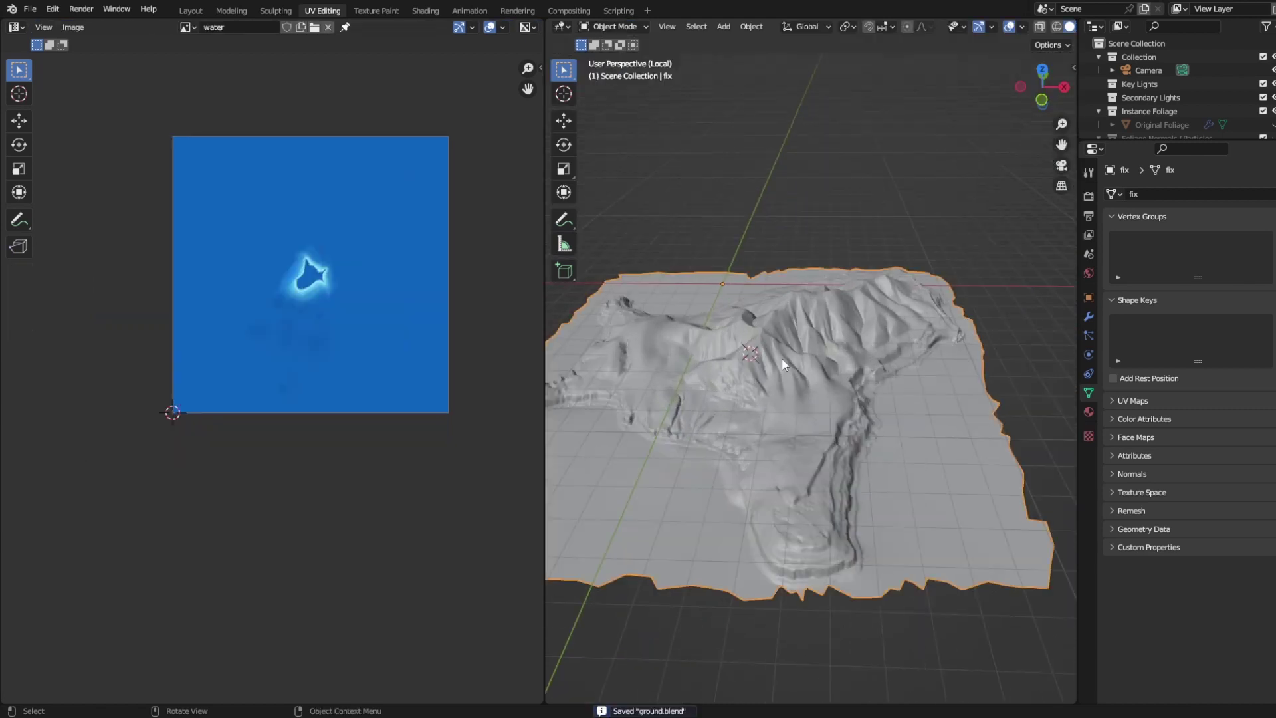
key("KP_Divide")
middle_click_drag(780, 382, 833, 277)
scroll(1158, 110, "down", 4)
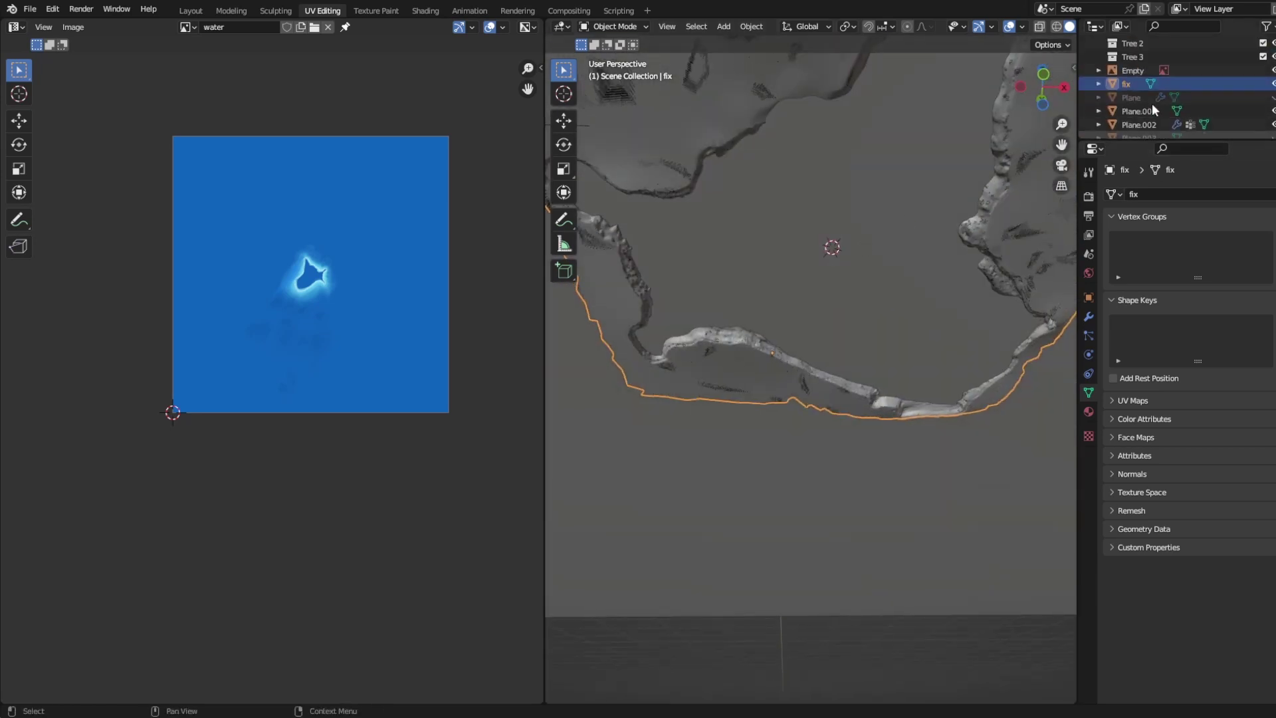
scroll(1119, 101, "up", 2)
left_click(898, 209)
middle_click_drag(899, 210, 863, 207)
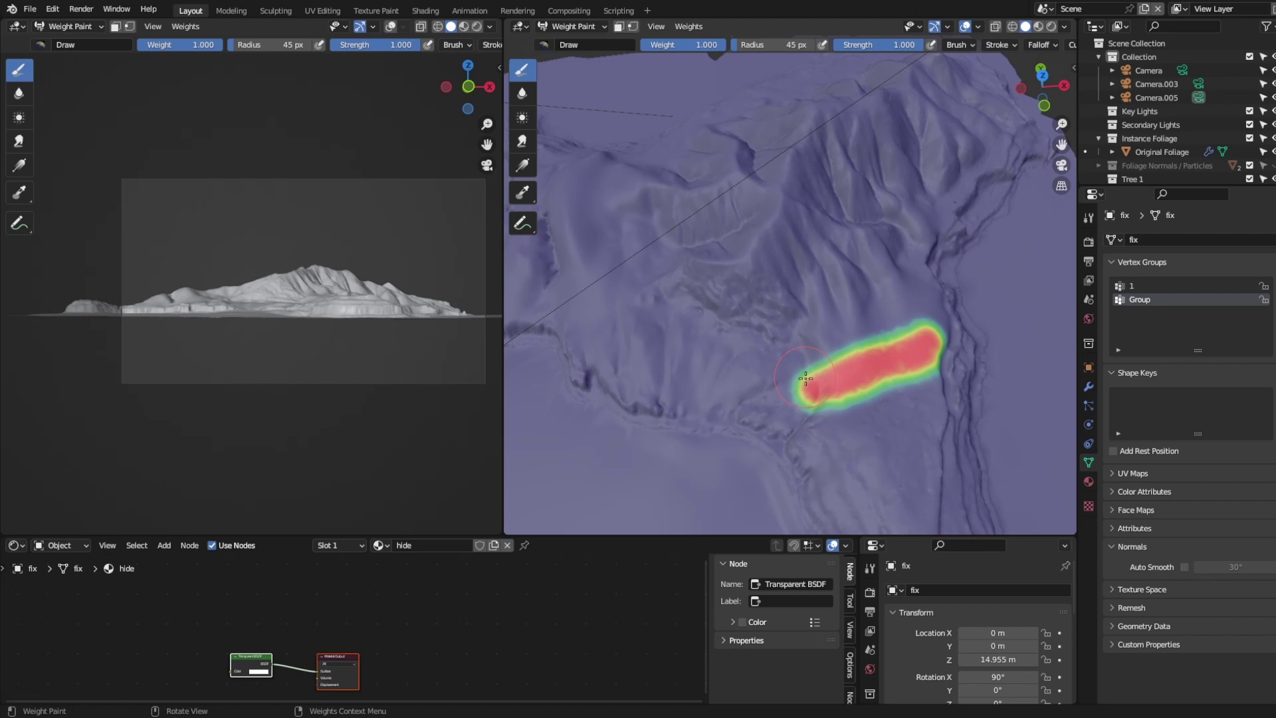
Paint a weight 1.0 loop on the terrain slope and fill its interior.
mouse_move(807, 382)
left_mouse_down()
mouse_move(767, 286)
mouse_move(795, 220)
mouse_move(881, 257)
mouse_move(917, 336)
left_mouse_up()
middle_click_drag(917, 335, 857, 356)
mouse_move(857, 355)
left_mouse_down()
mouse_move(845, 269)
mouse_move(760, 254)
left_mouse_up()
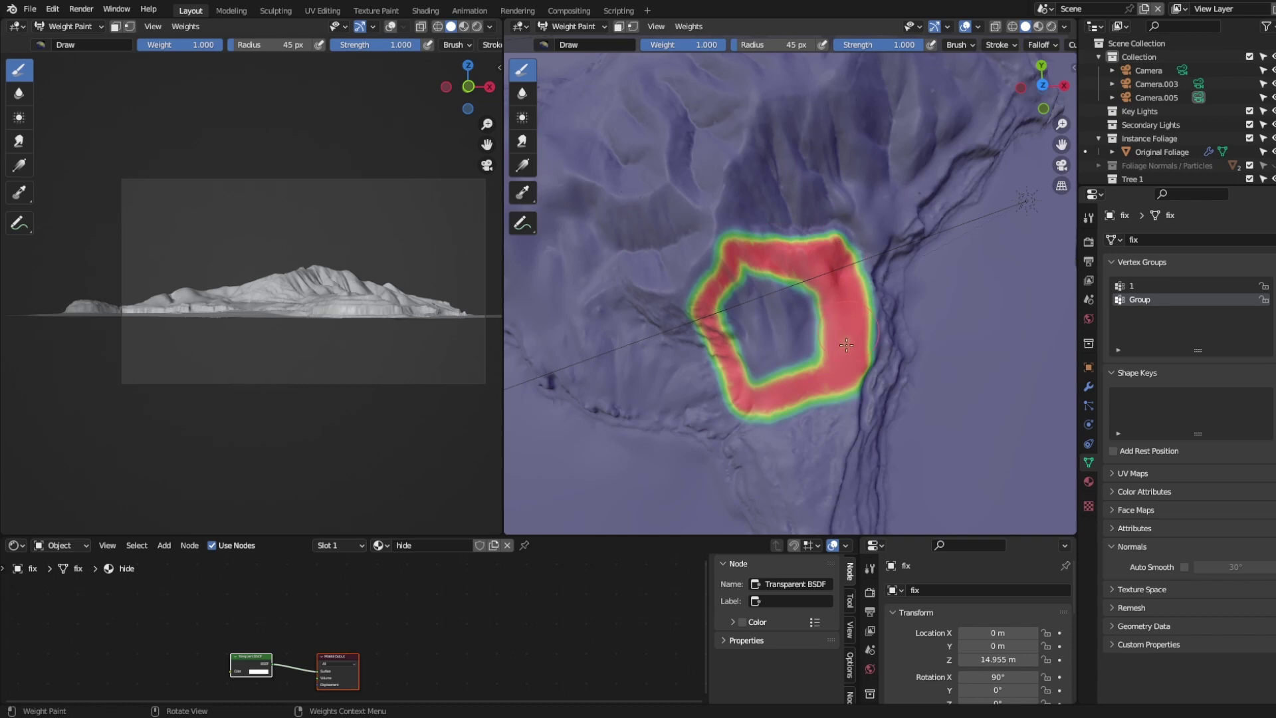
mouse_move(846, 345)
left_mouse_down()
mouse_move(798, 359)
mouse_move(775, 285)
mouse_move(771, 372)
mouse_move(756, 328)
mouse_move(730, 325)
left_mouse_up()
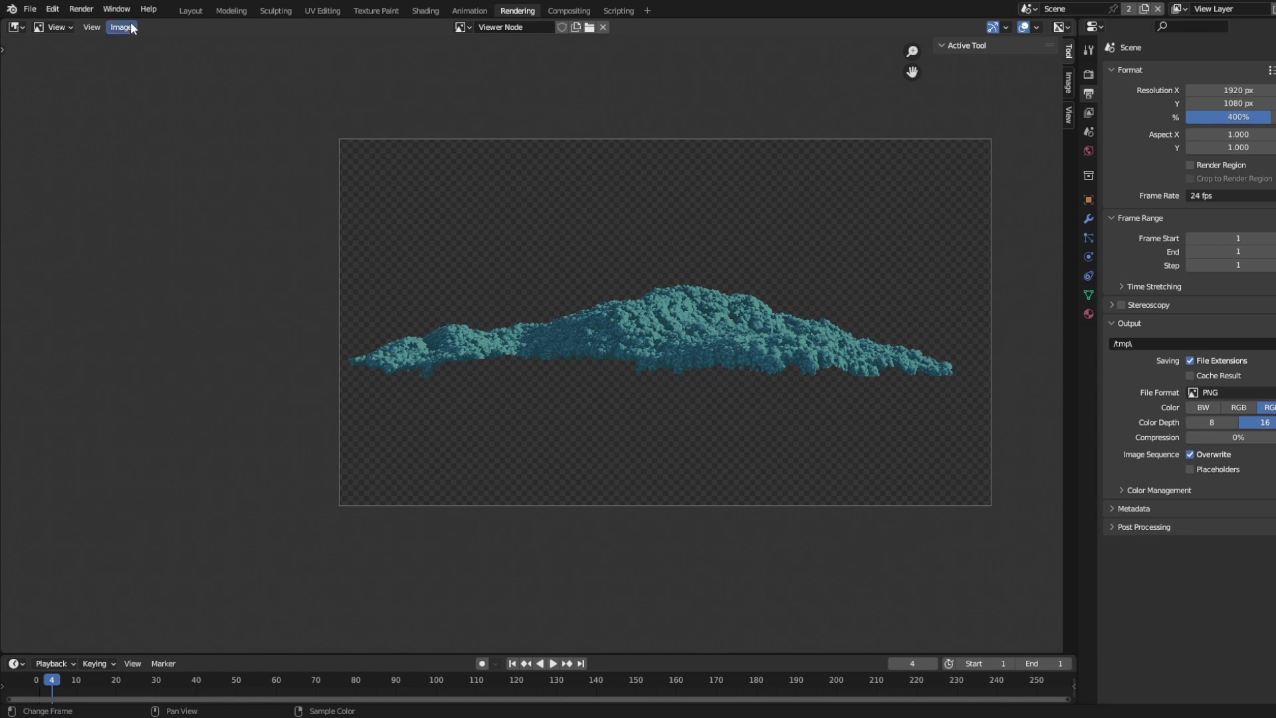
Save the render, enable rendering for the tree particle systems, and render the image again.
left_click(130, 26)
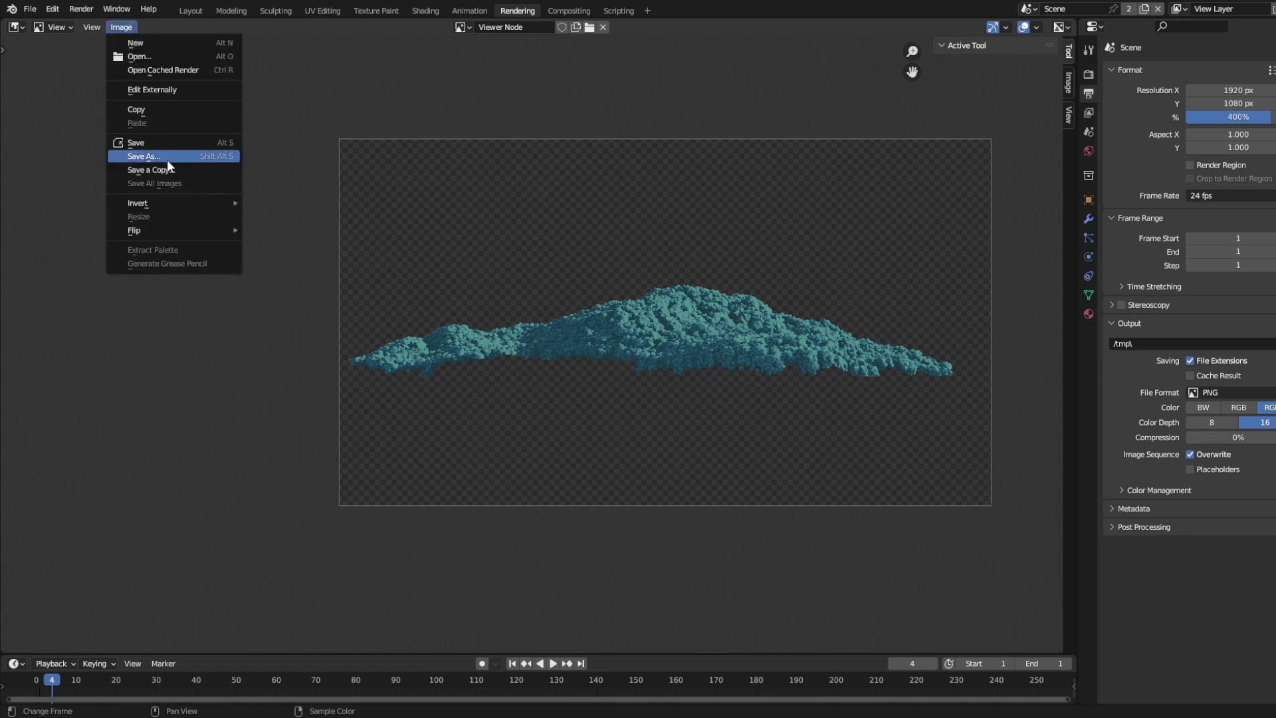
left_click(170, 154)
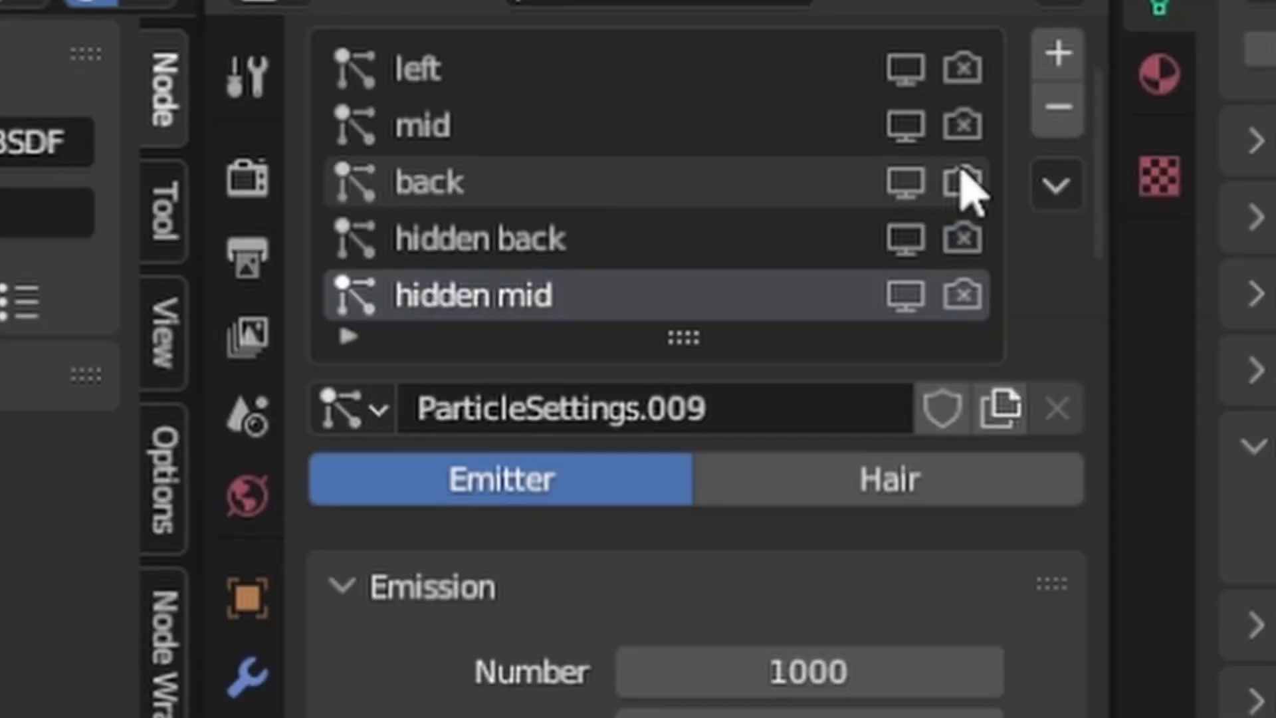
left_click_drag(963, 174, 961, 298)
left_click(160, 25)
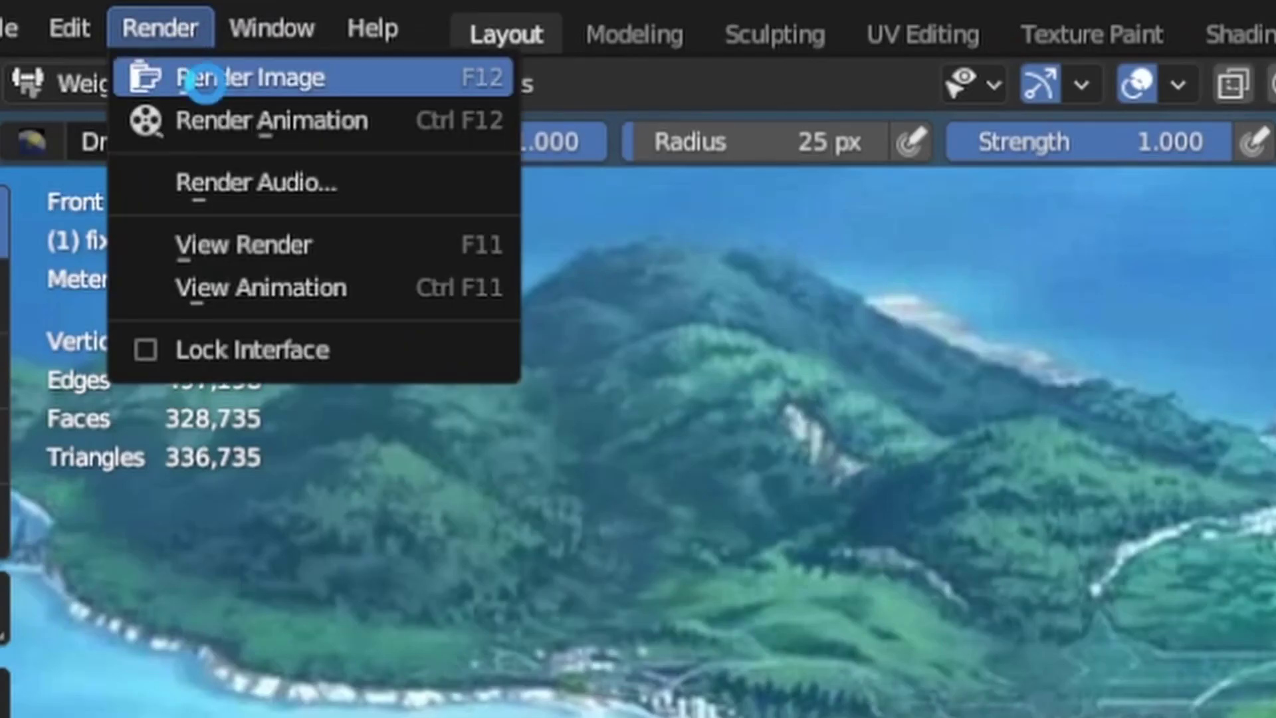
left_click(199, 77)
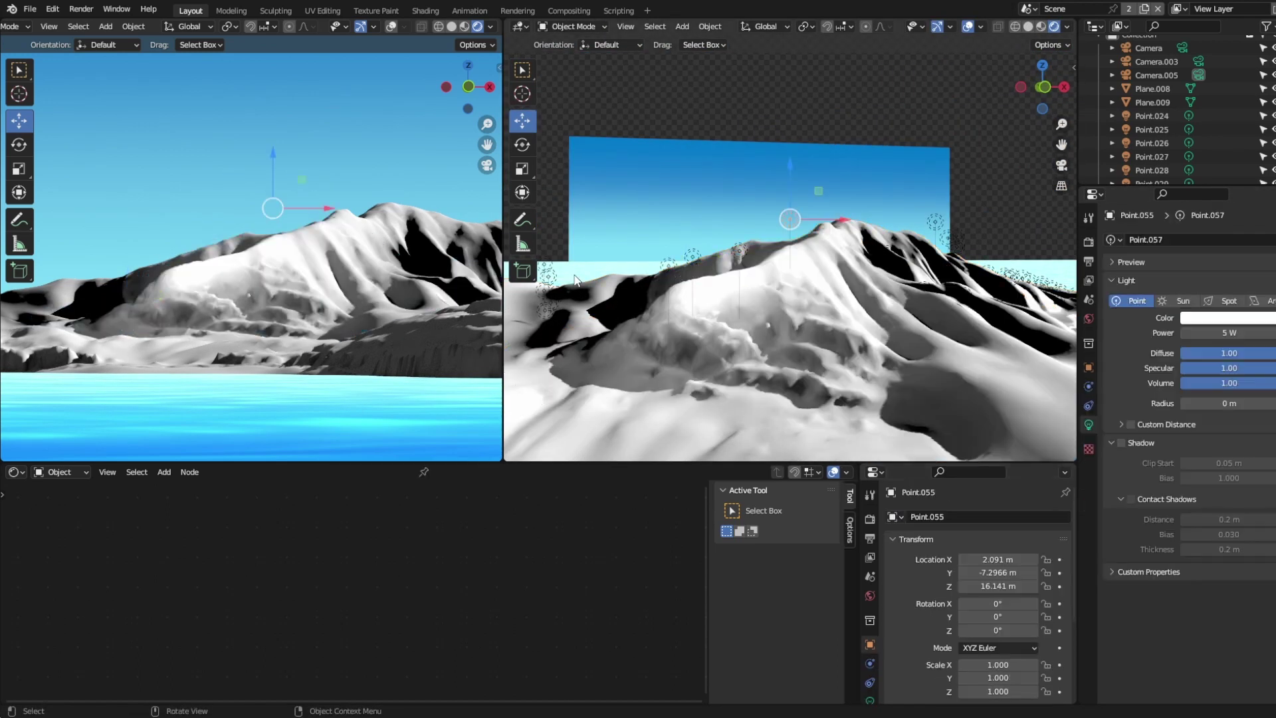
Orbit the right 3D viewport around the island.
middle_click_drag(790, 312, 810, 310)
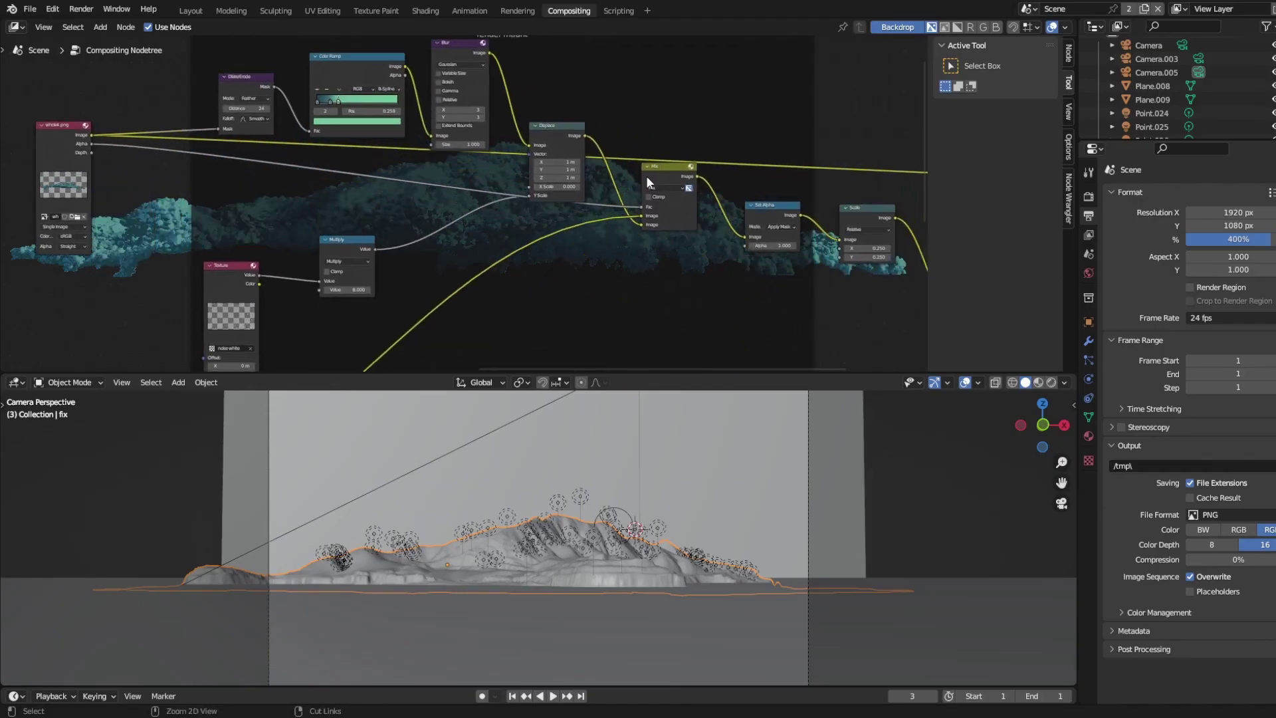
Pan and zoom the compositor to bring the Glare, Scale and noise white texture nodes into view.
scroll(646, 175, "up", 1)
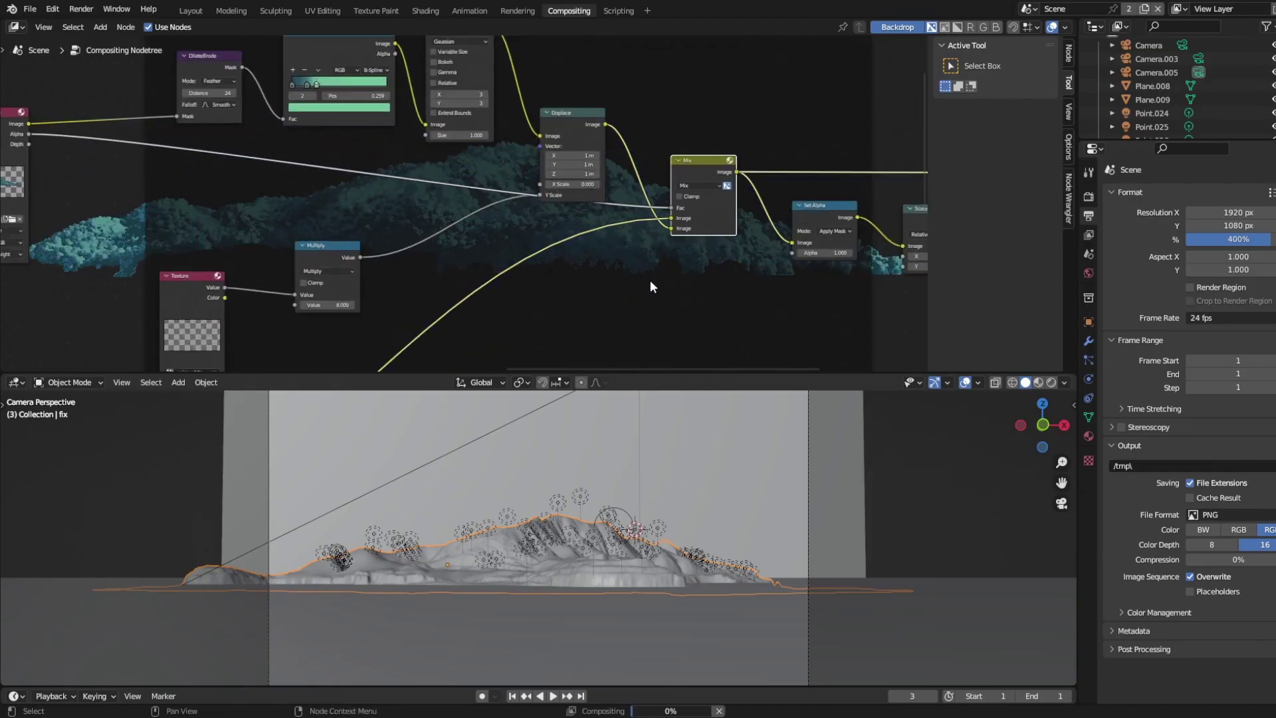
middle_click_drag(650, 281, 276, 135)
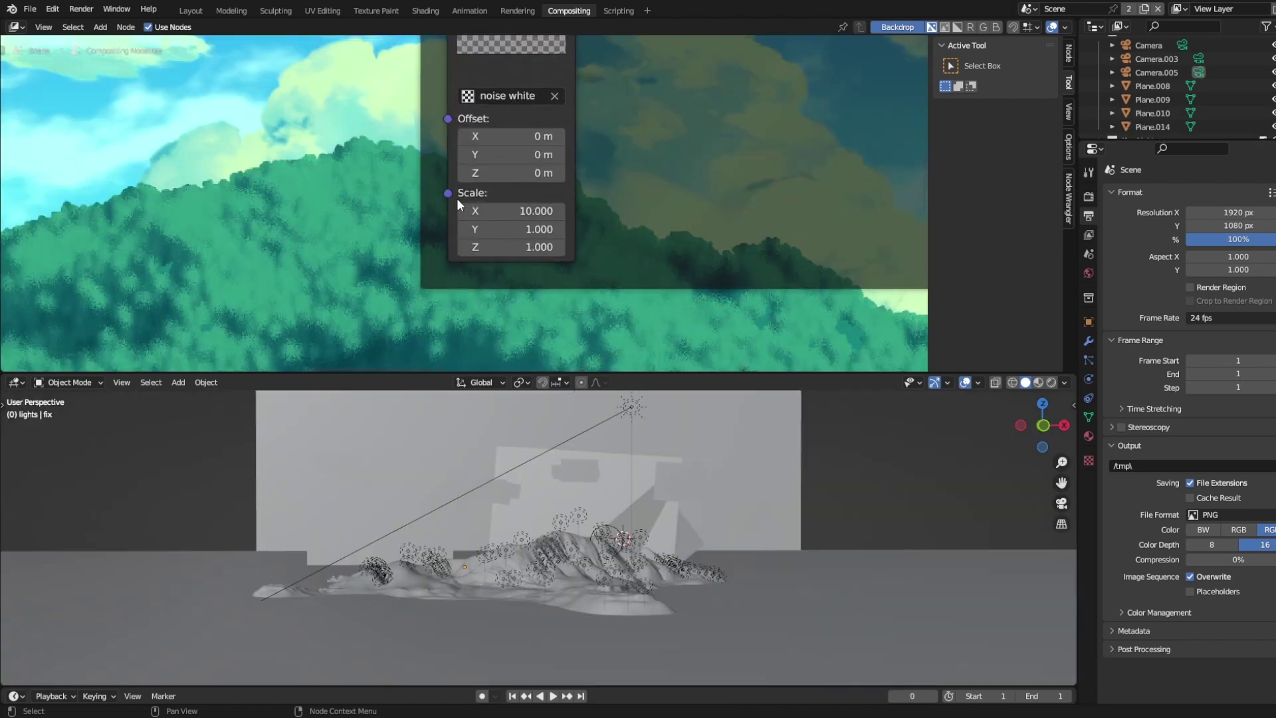
middle_click_drag(456, 198, 456, 326)
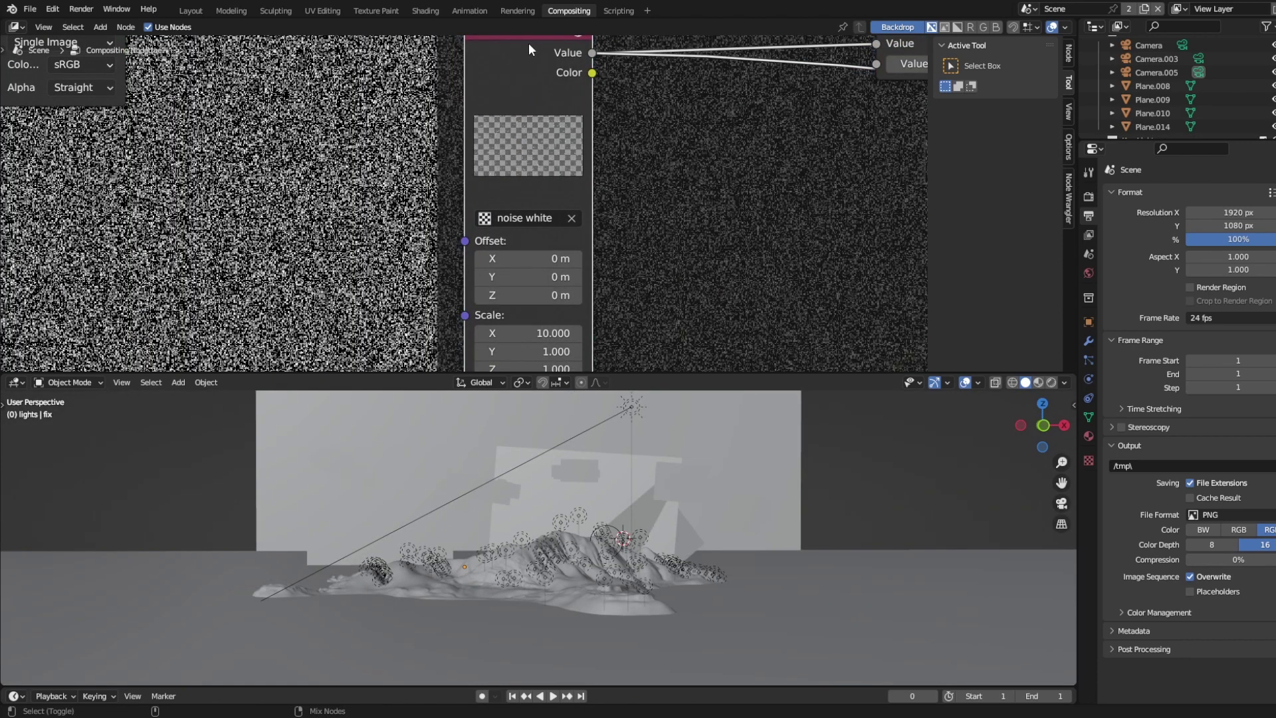
scroll(528, 43, "down", 3, "shift")
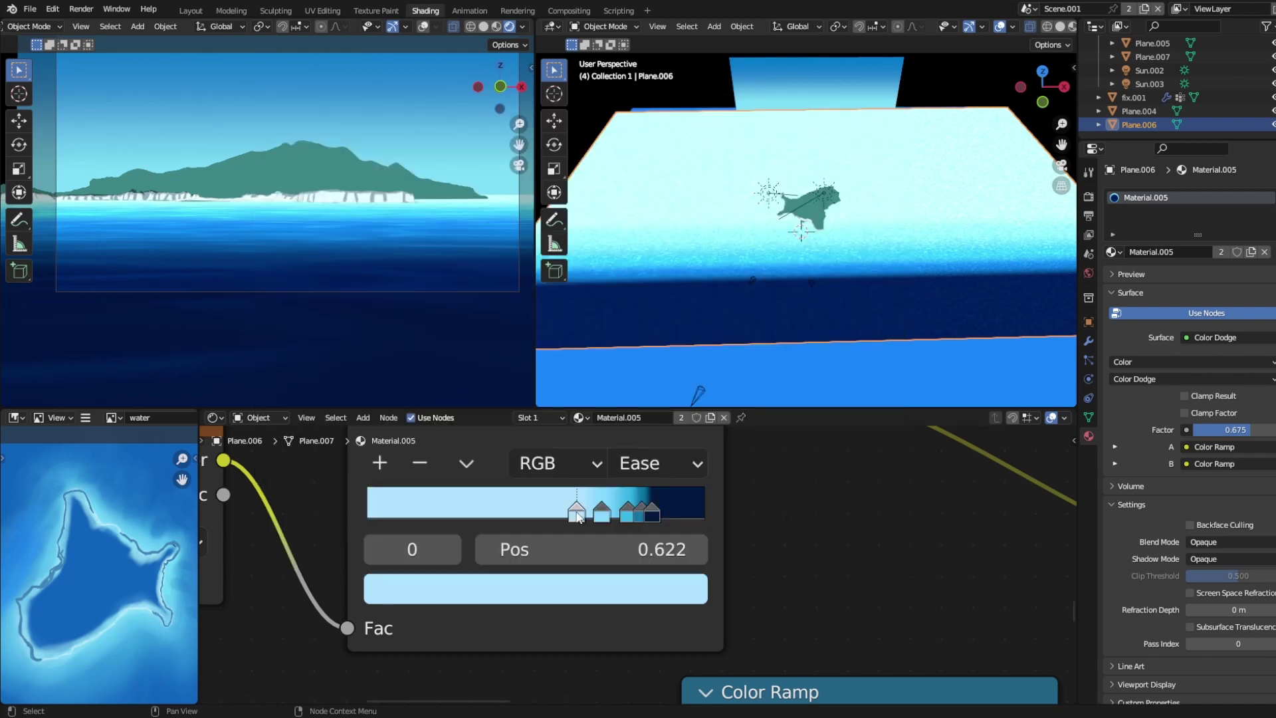
Insert a Color Ramp between Noise Texture and Invert Color in the cloud faint material.
middle_click_drag(511, 350, 332, 350, "shift")
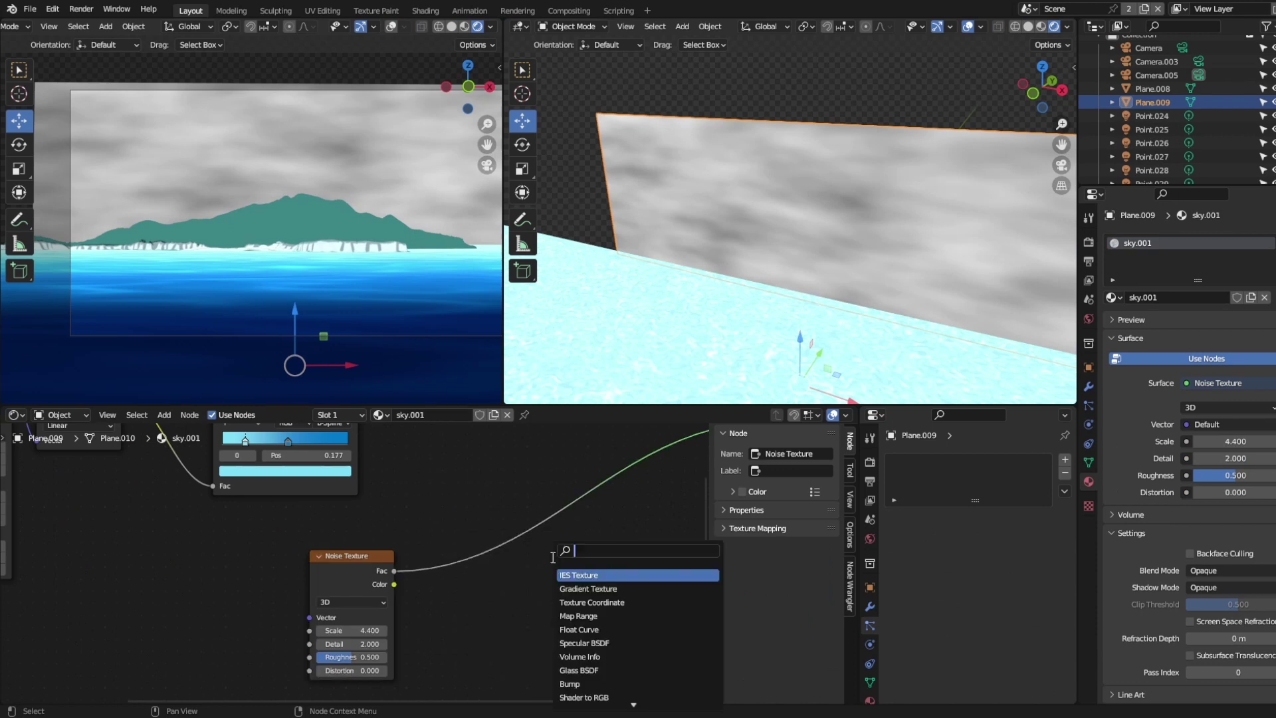
key("Return")
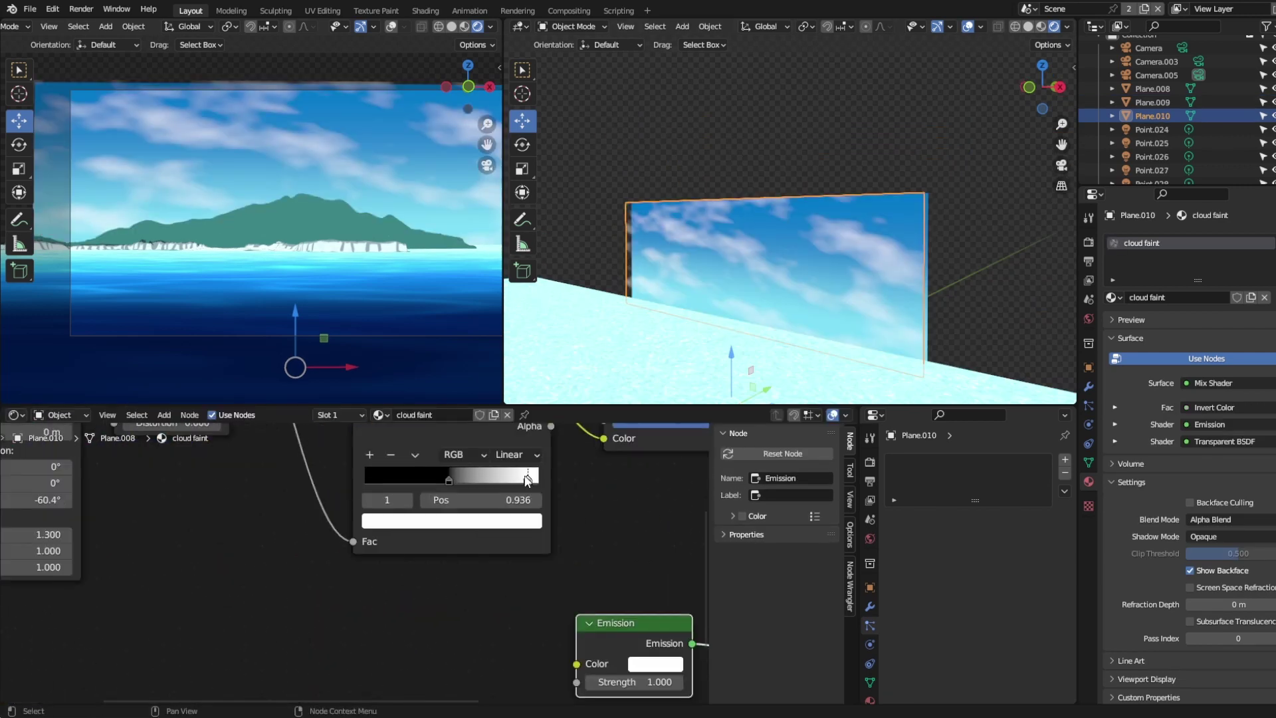
Set the cloud faint ramp to Ease interpolation and inspect its brightest stop's colour.
left_click(509, 473)
left_click(508, 477)
left_click(508, 522)
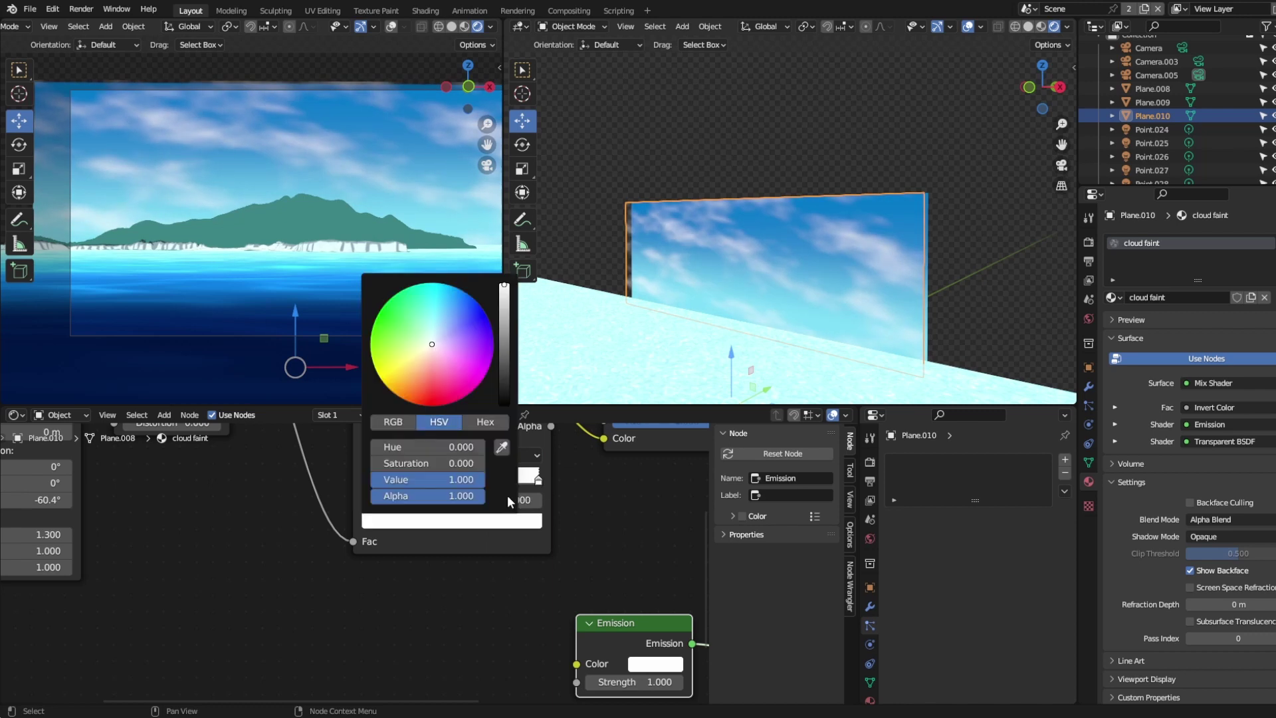
left_click(503, 521)
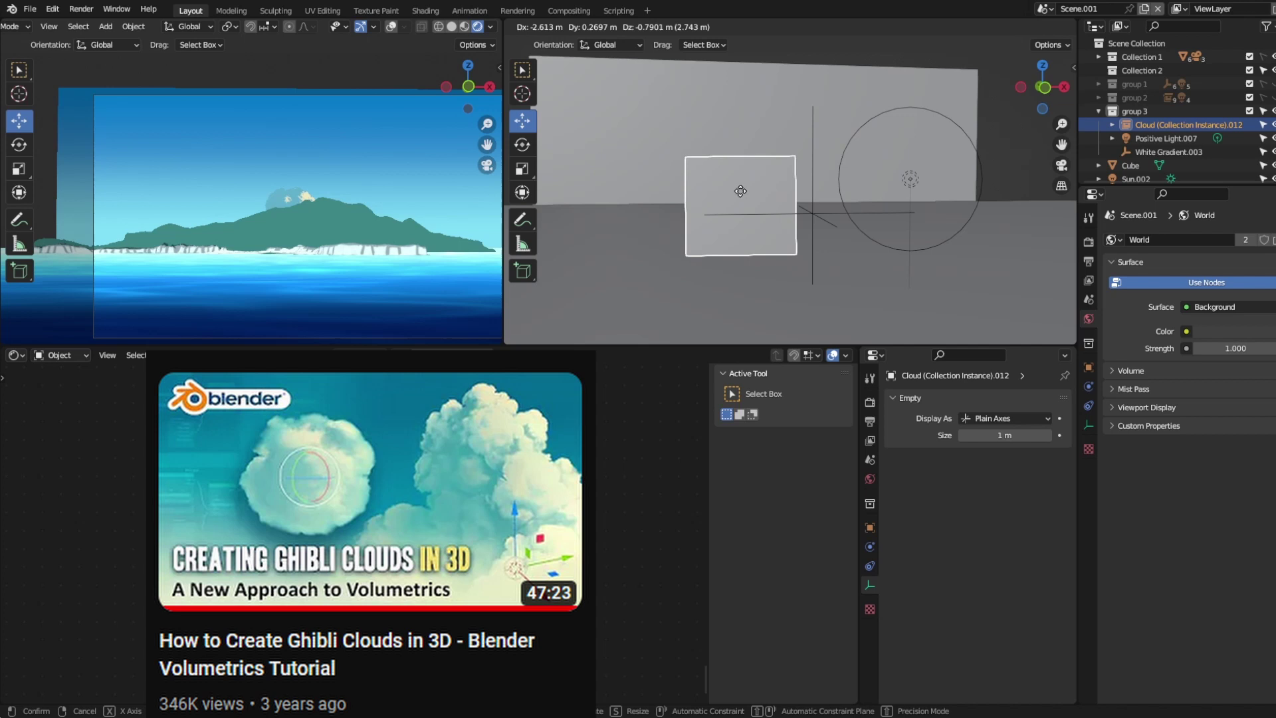
Move and duplicate the cloud instance and positive light to enlarge the cloud cluster.
key("g")
left_click(756, 246)
middle_click_drag(757, 246, 855, 194)
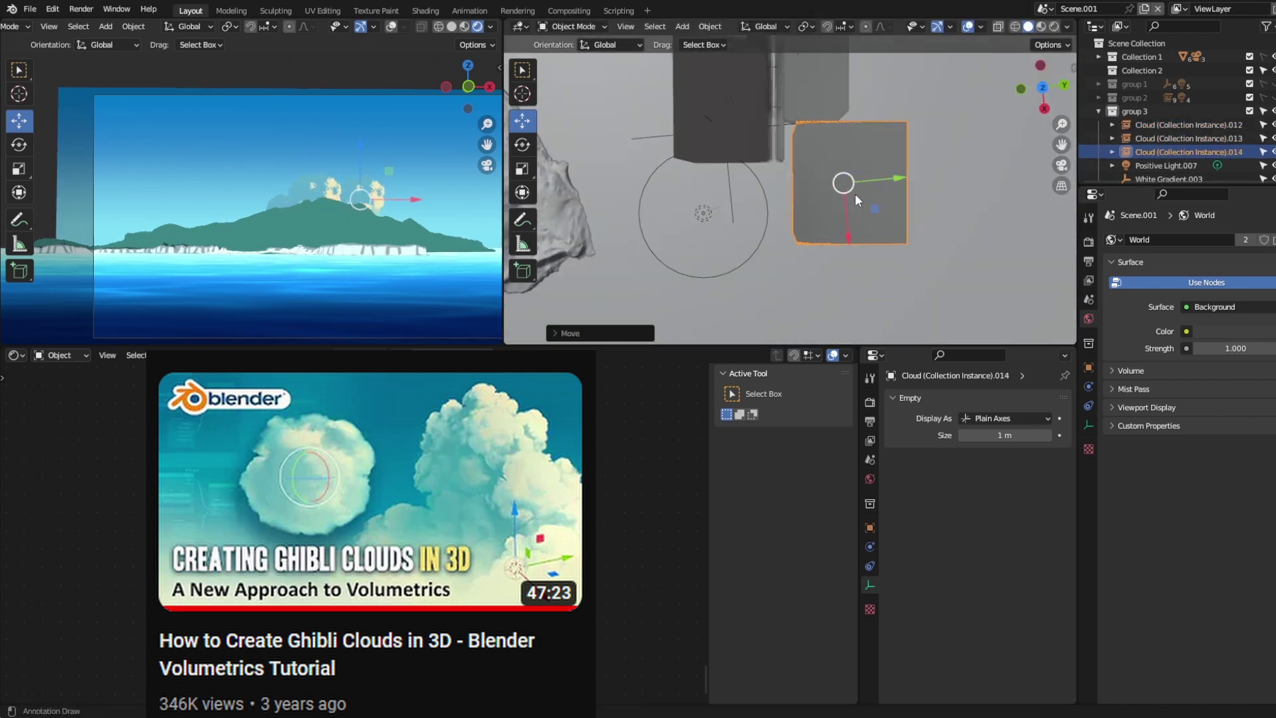
key("shift+d")
left_click(849, 133)
left_click(741, 146)
middle_click_drag(677, 143, 734, 127)
key("shift+d")
left_click(779, 209)
middle_click_drag(779, 209, 734, 190)
Duplicate another light, then link the cloud image texture's colour into the emission shader.
key("shift+d")
left_click(723, 181)
key("shift+d")
left_click(731, 180)
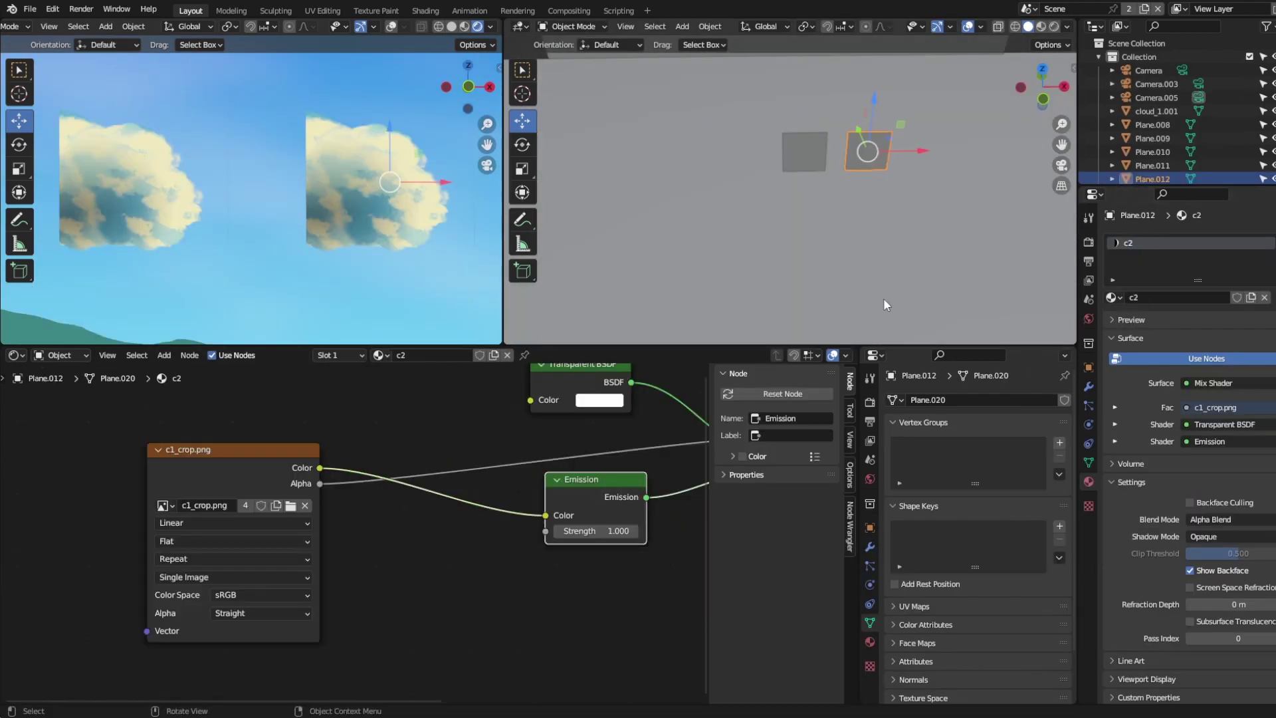
left_click(305, 512)
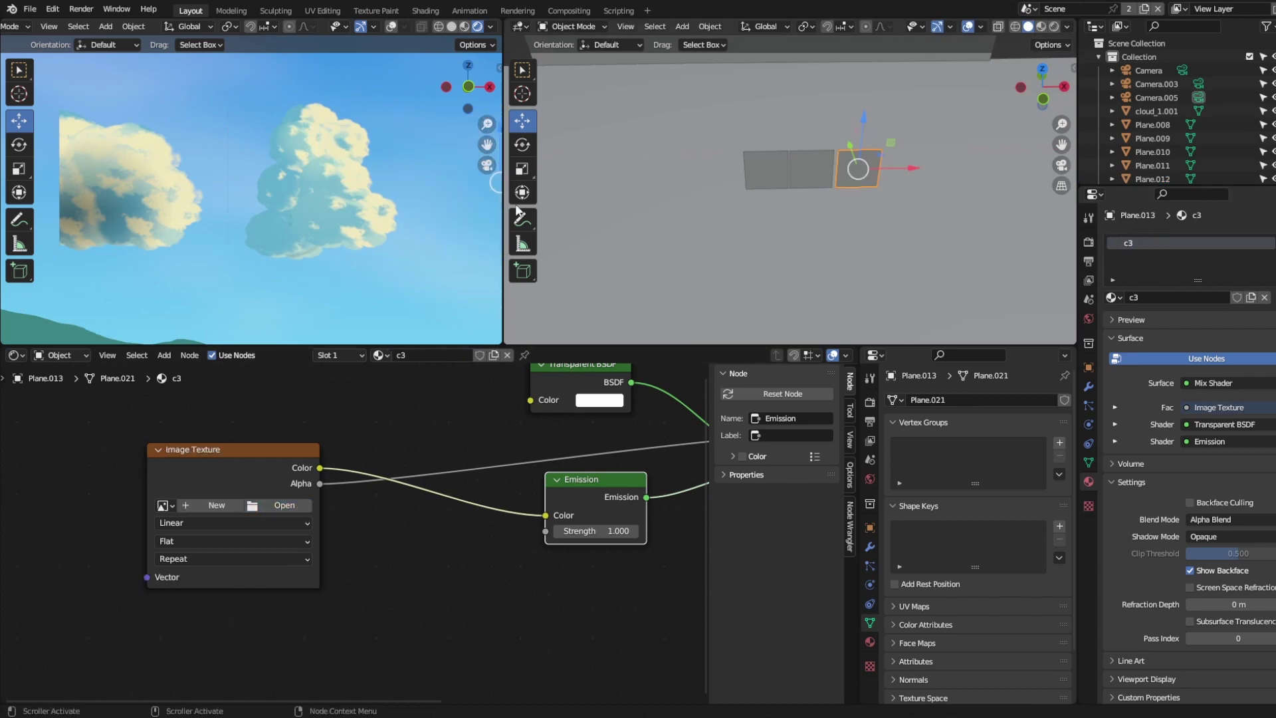
left_click_drag(217, 482, 443, 530)
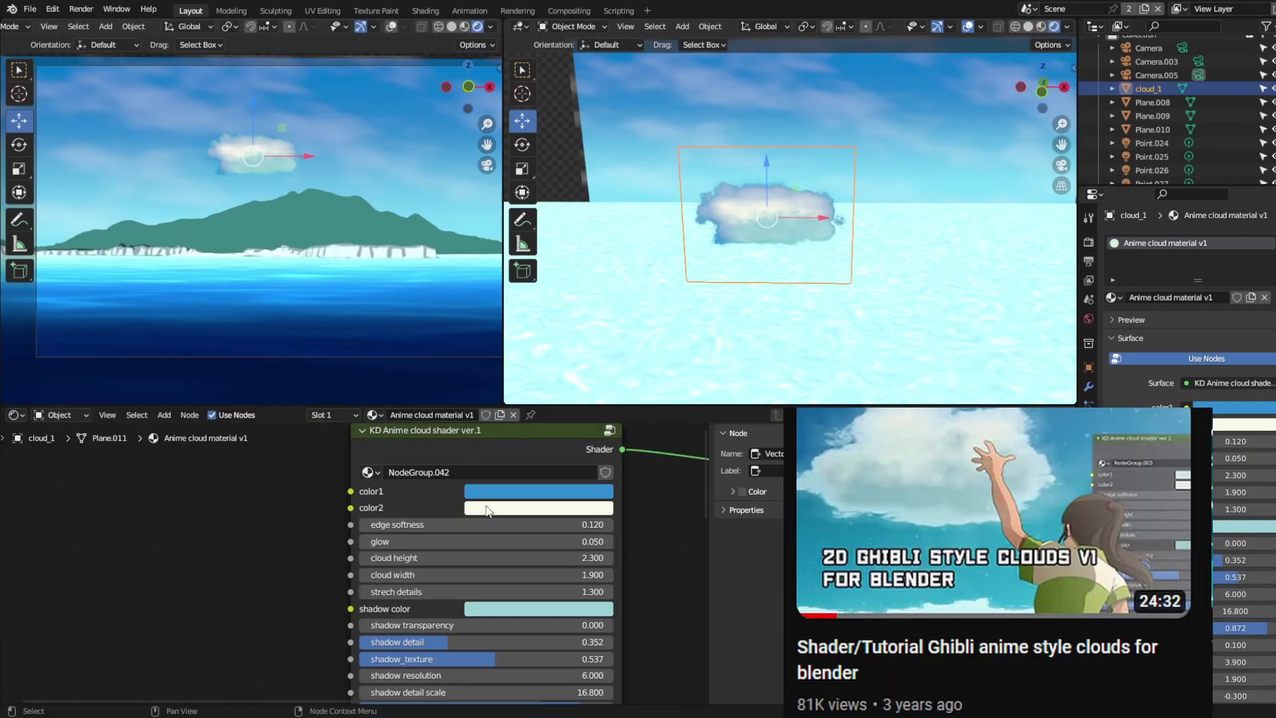
Set the anime cloud's colours to white and light blue, and lighten its shadow colour.
key("ctrl+v")
left_click(489, 491)
left_click(541, 339)
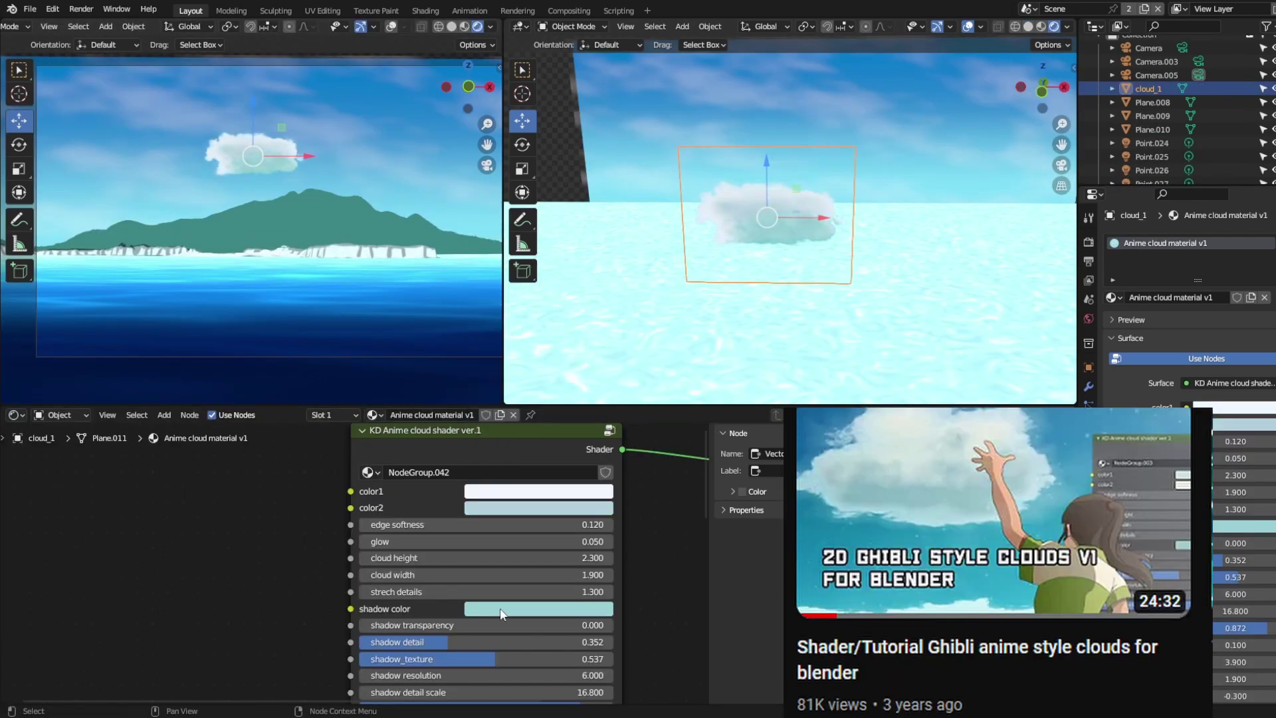
left_click(502, 613)
key("ctrl+v")
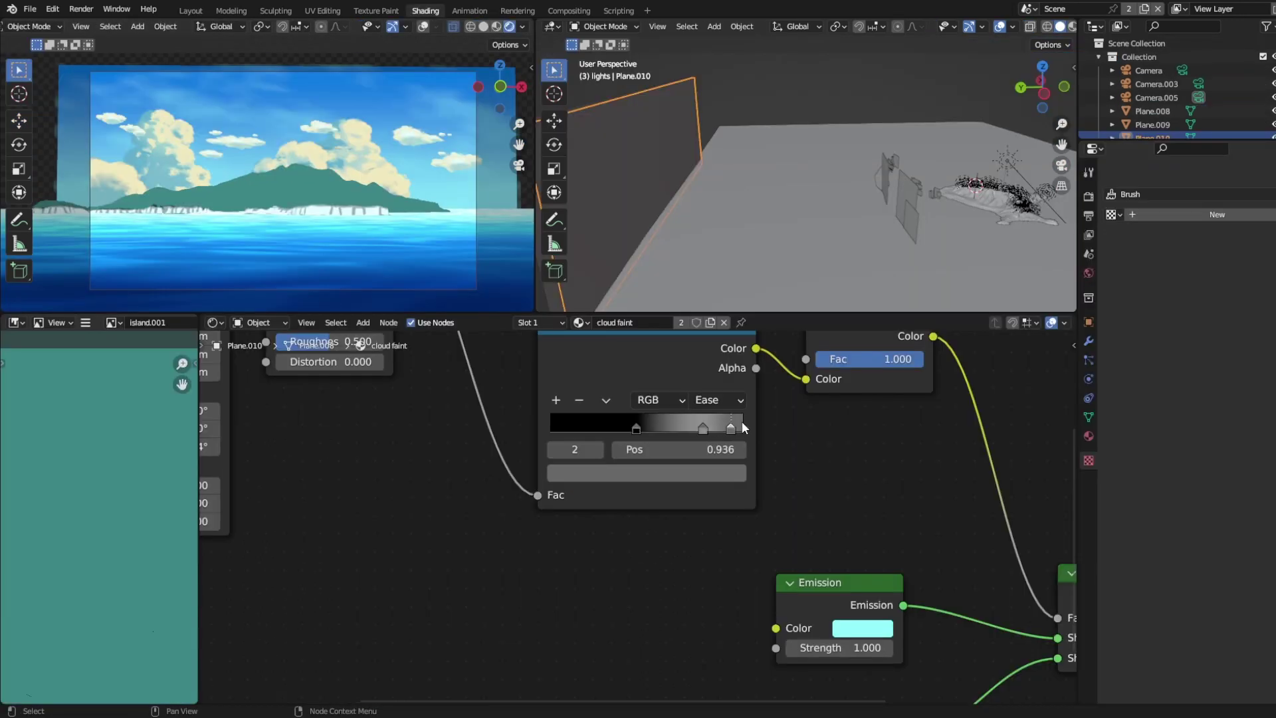
Nudge the brightest ramp stop left and rotate the sky noise Mapping around Z.
left_click_drag(723, 428, 721, 430)
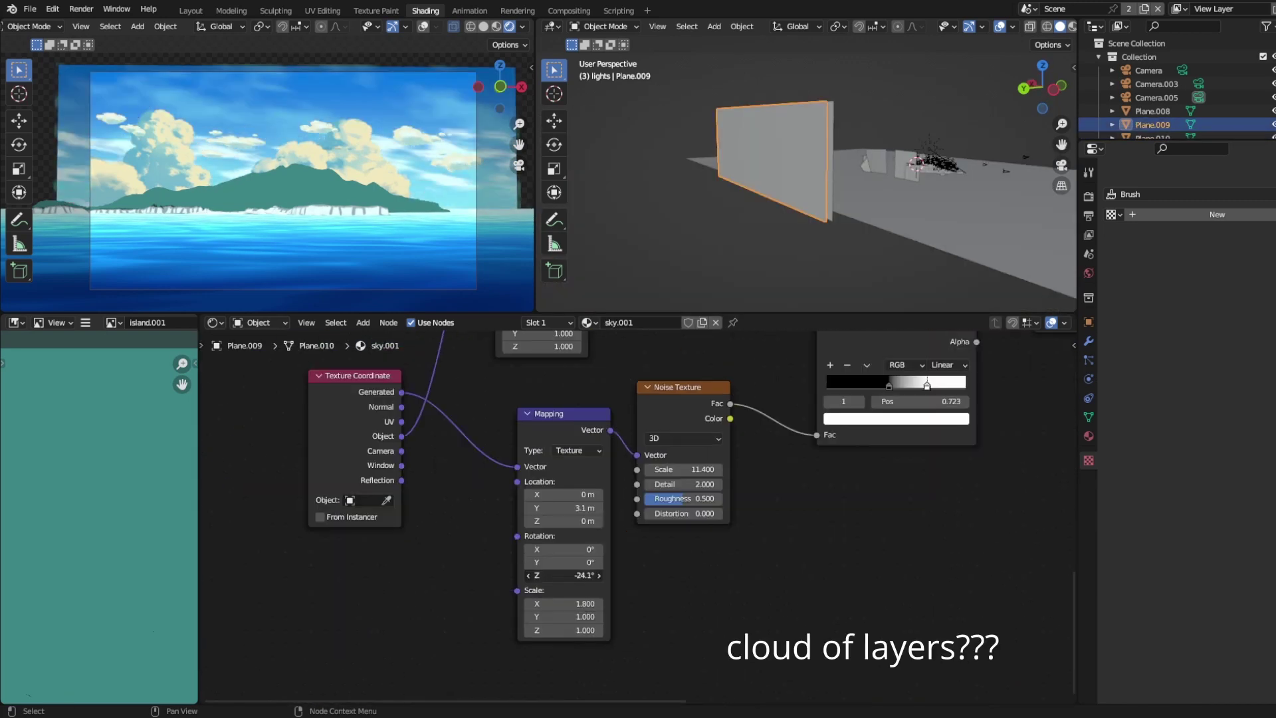
left_click_drag(565, 575, 531, 576)
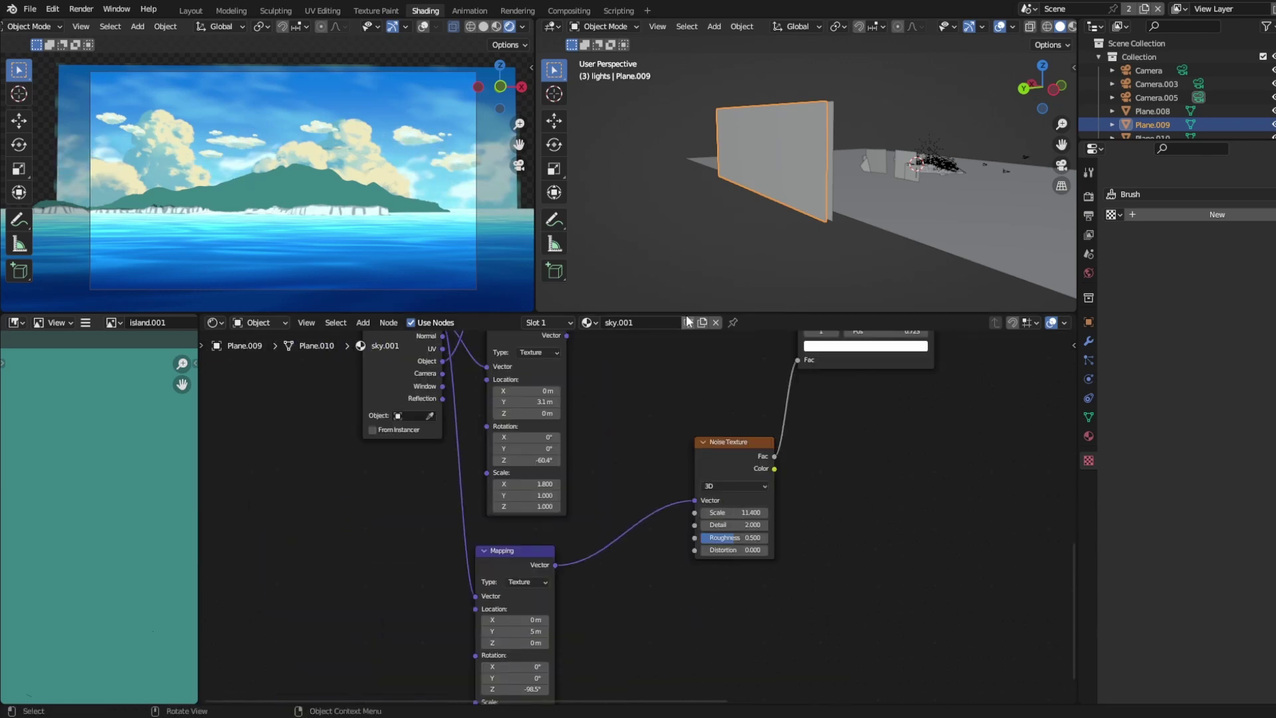
left_click(30, 9)
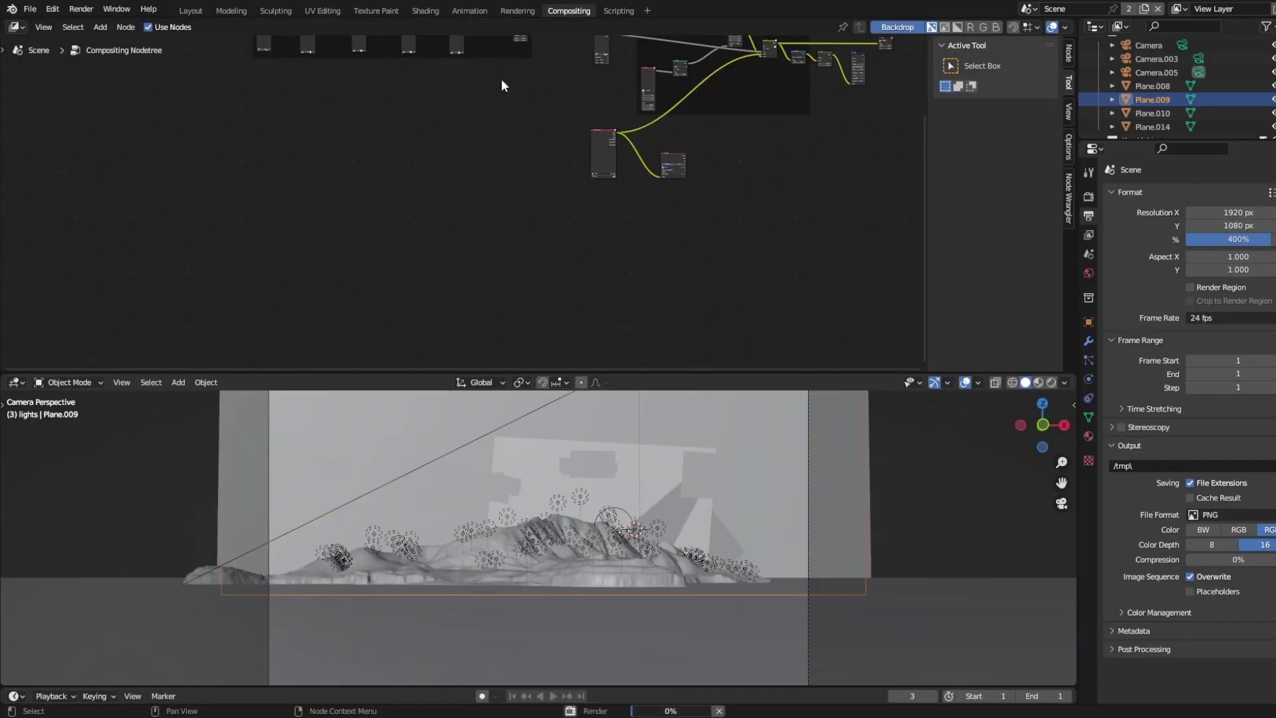
Reposition the Viewer node and add a Color Balance node after Glare.
key("g")
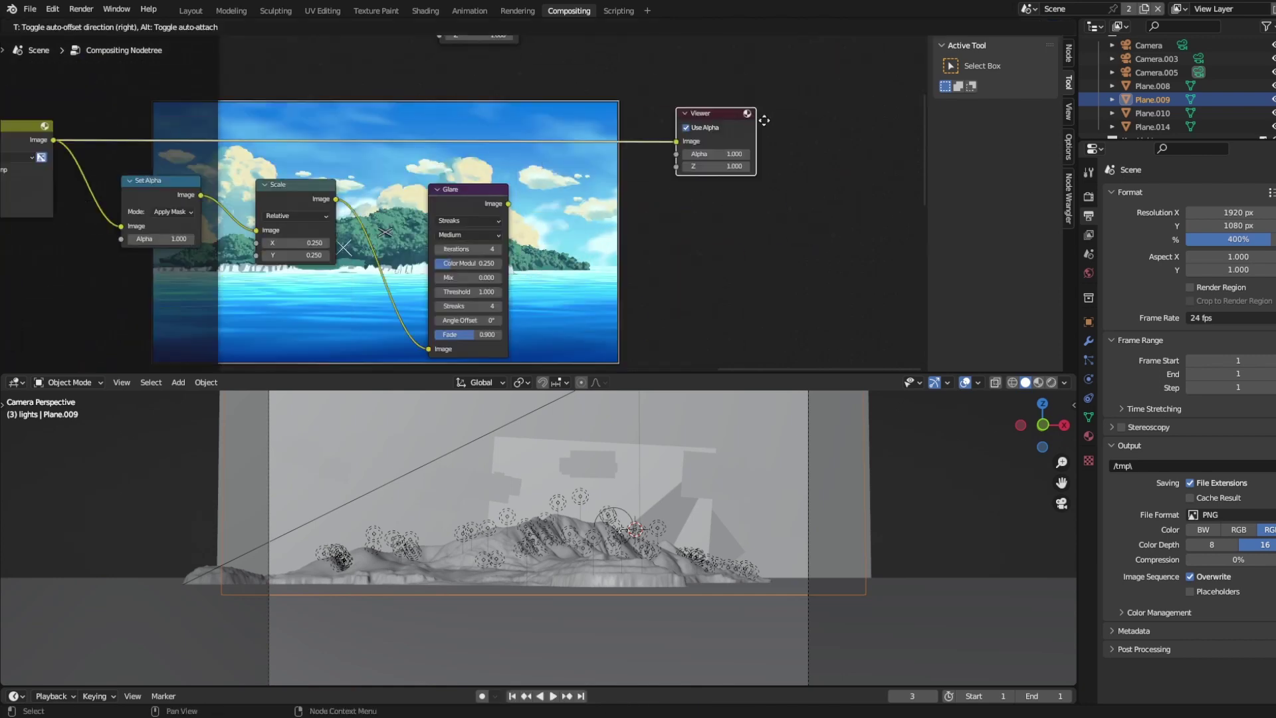
left_click(764, 120)
key("shift+a")
left_click(718, 206)
scroll(546, 225, "up", 2)
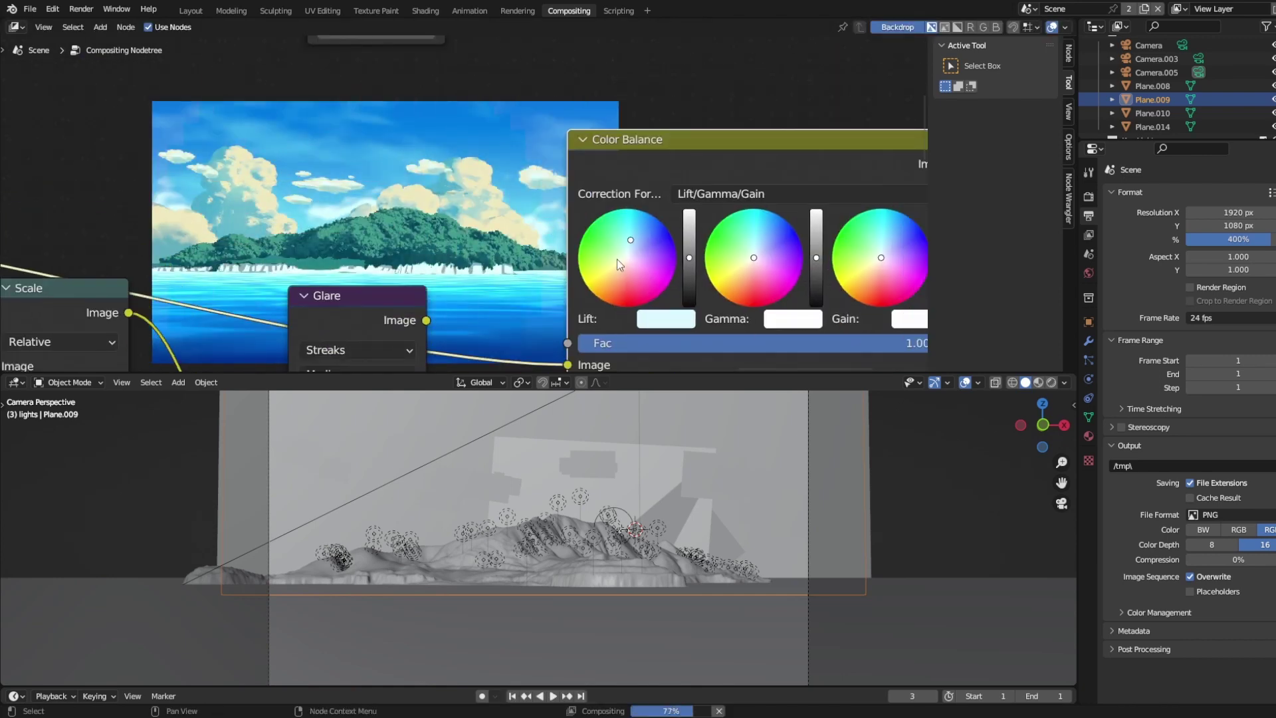
middle_click_drag(745, 252, 800, 248)
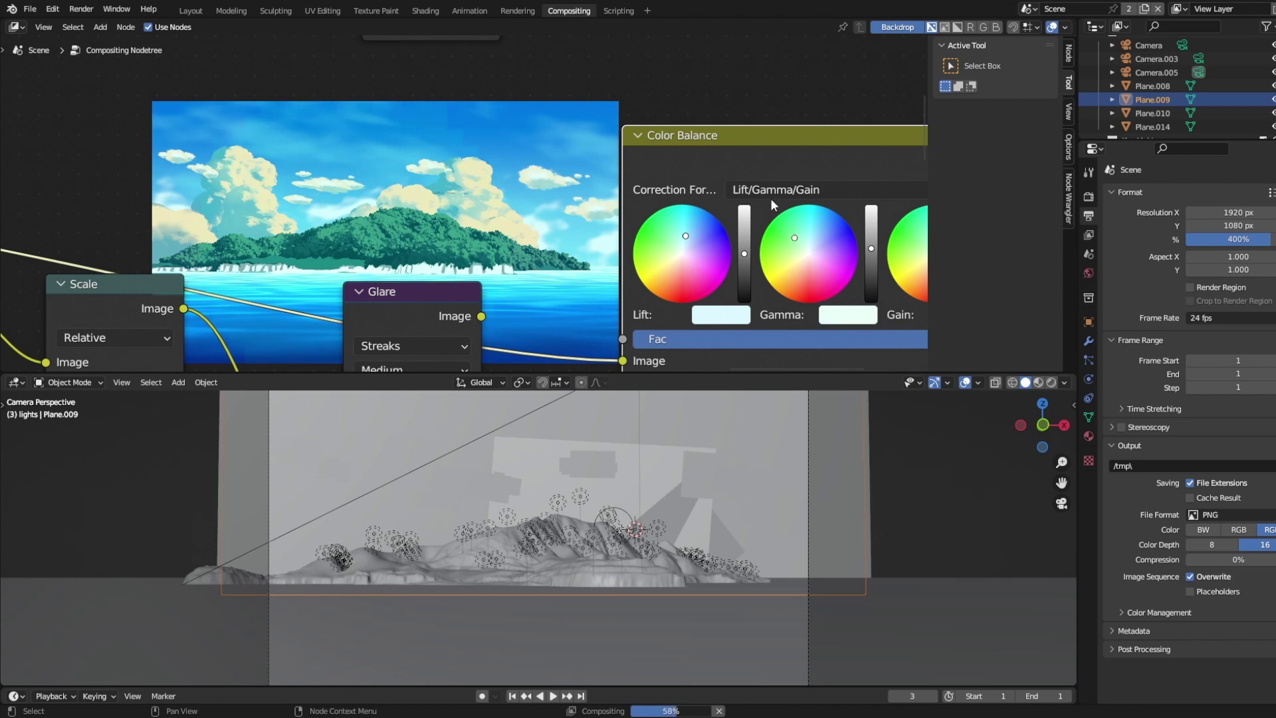
middle_click_drag(771, 198, 595, 205)
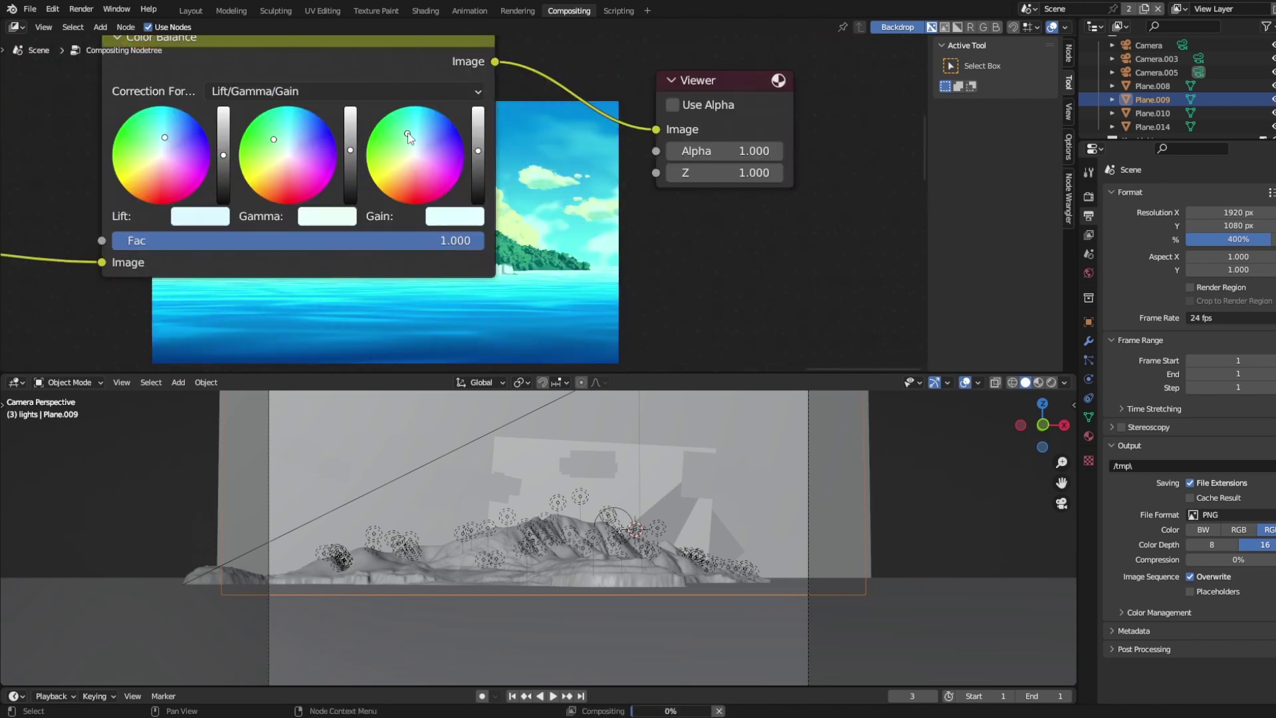
middle_click_drag(410, 137, 523, 192)
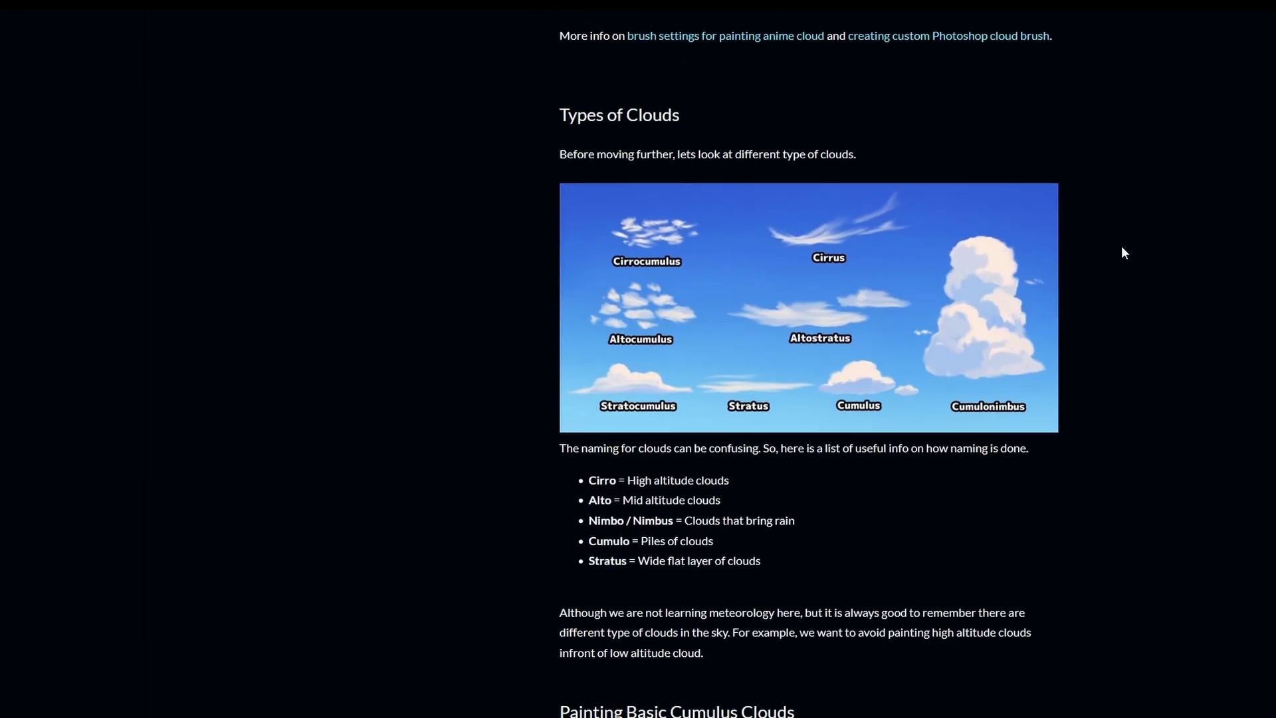
scroll(1122, 254, "down", 15)
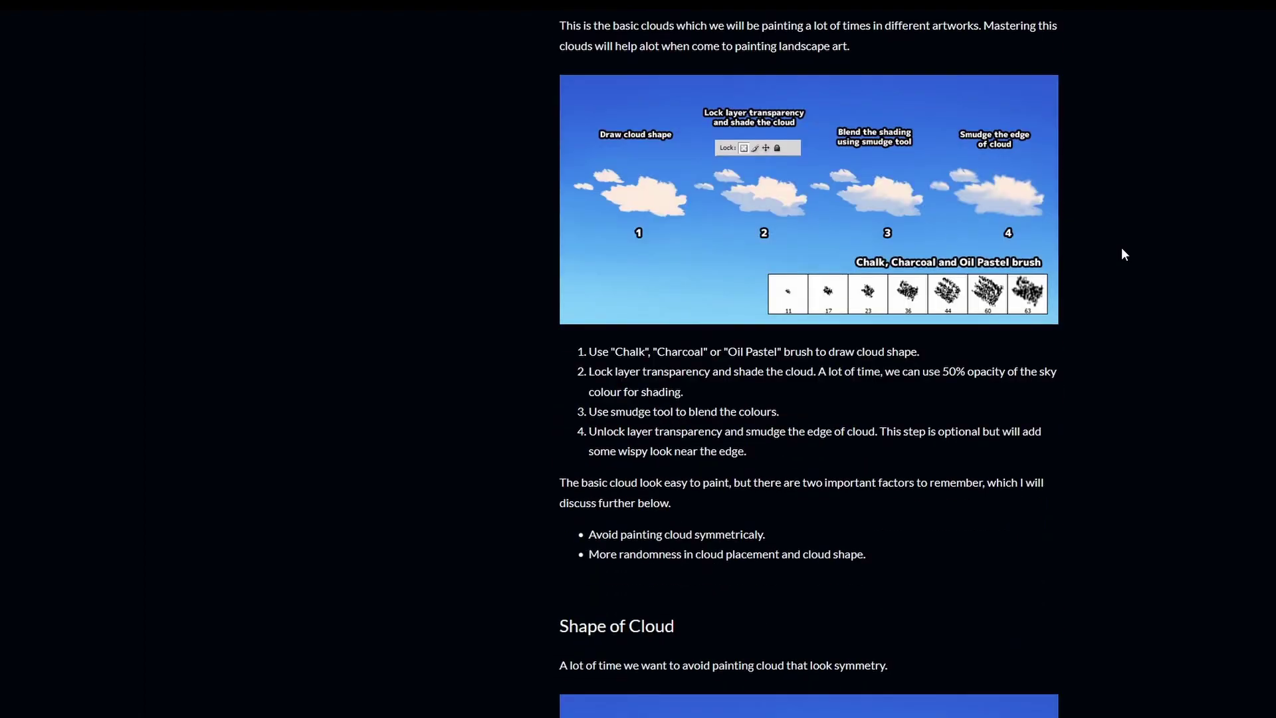
scroll(1123, 254, "down", 5)
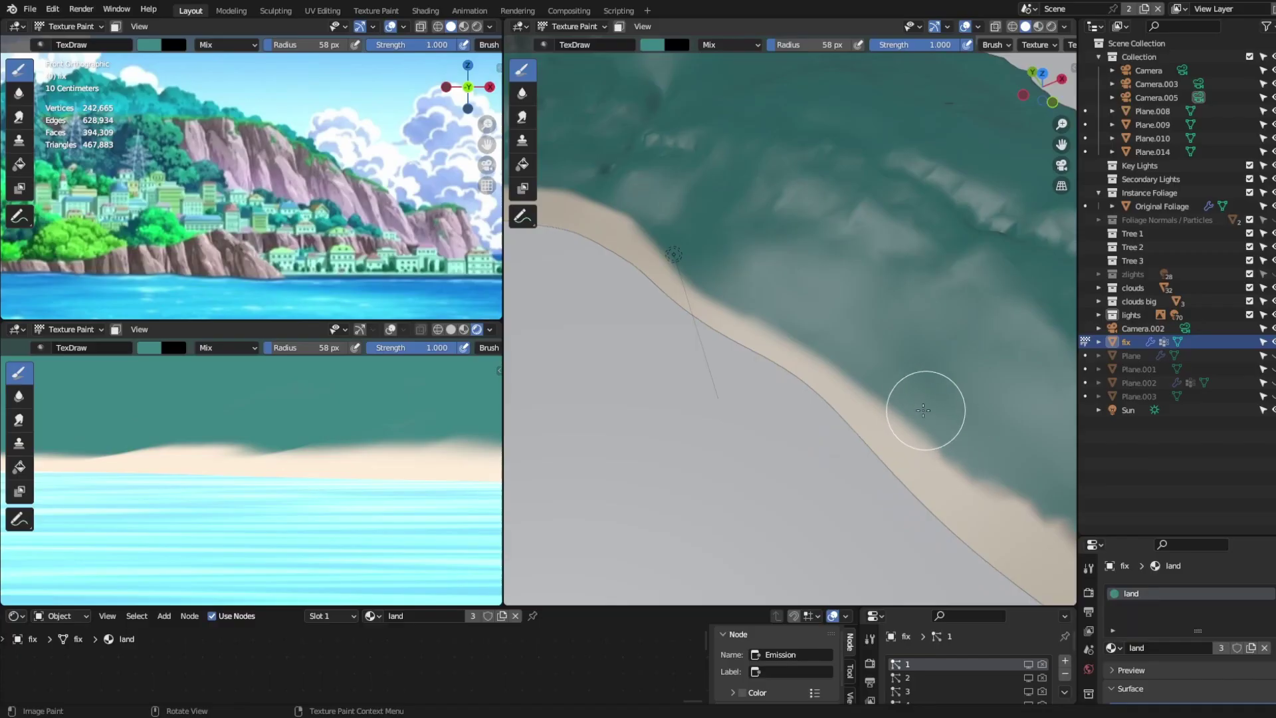
Paint a wider sand band and teal grass strokes along the island's beach edge.
left_click_drag(347, 472, 290, 475)
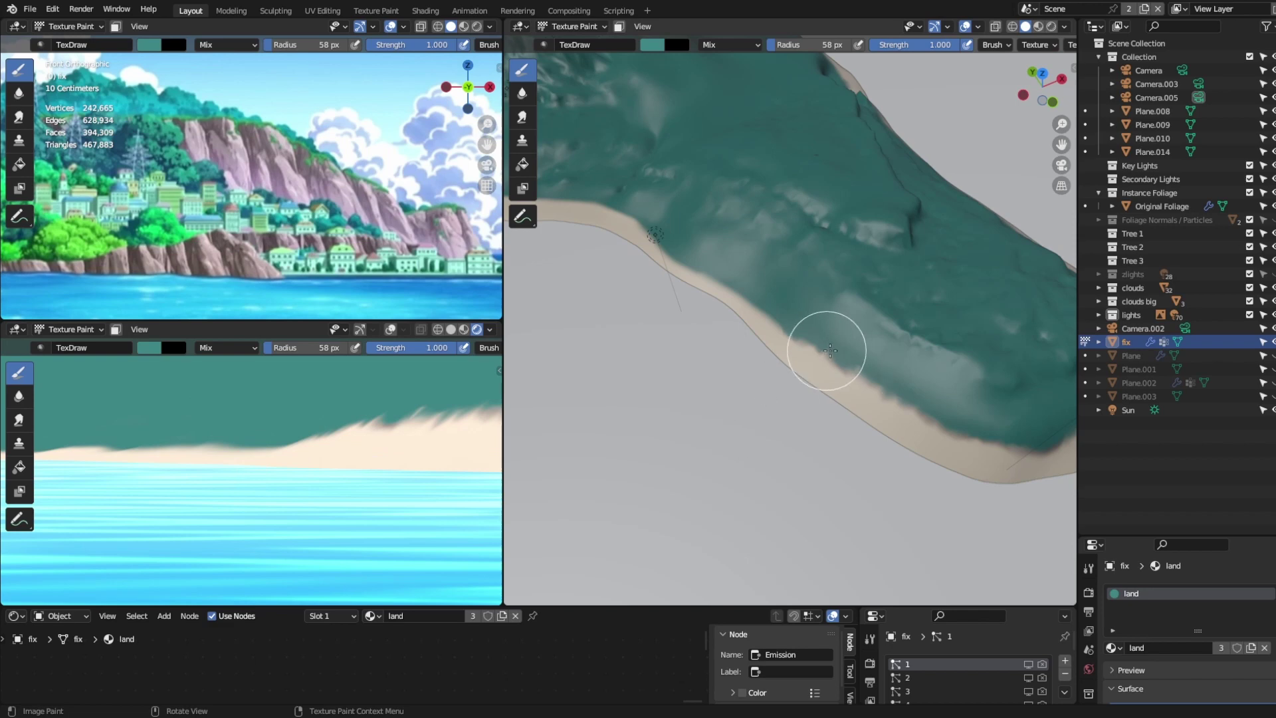
scroll(831, 350, "up", 2)
left_click_drag(763, 319, 981, 456)
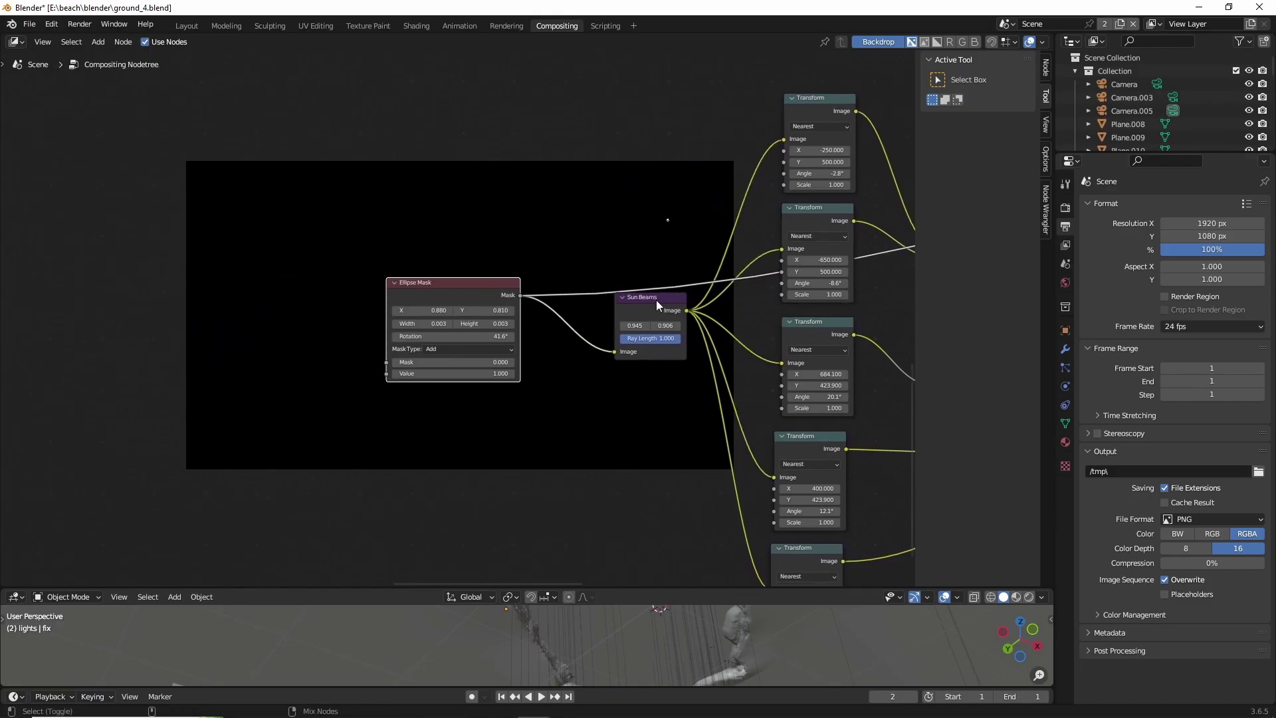
Insert Sun Beams between the Ellipse Mask and Transform nodes, then view the Mix output.
left_click(656, 301)
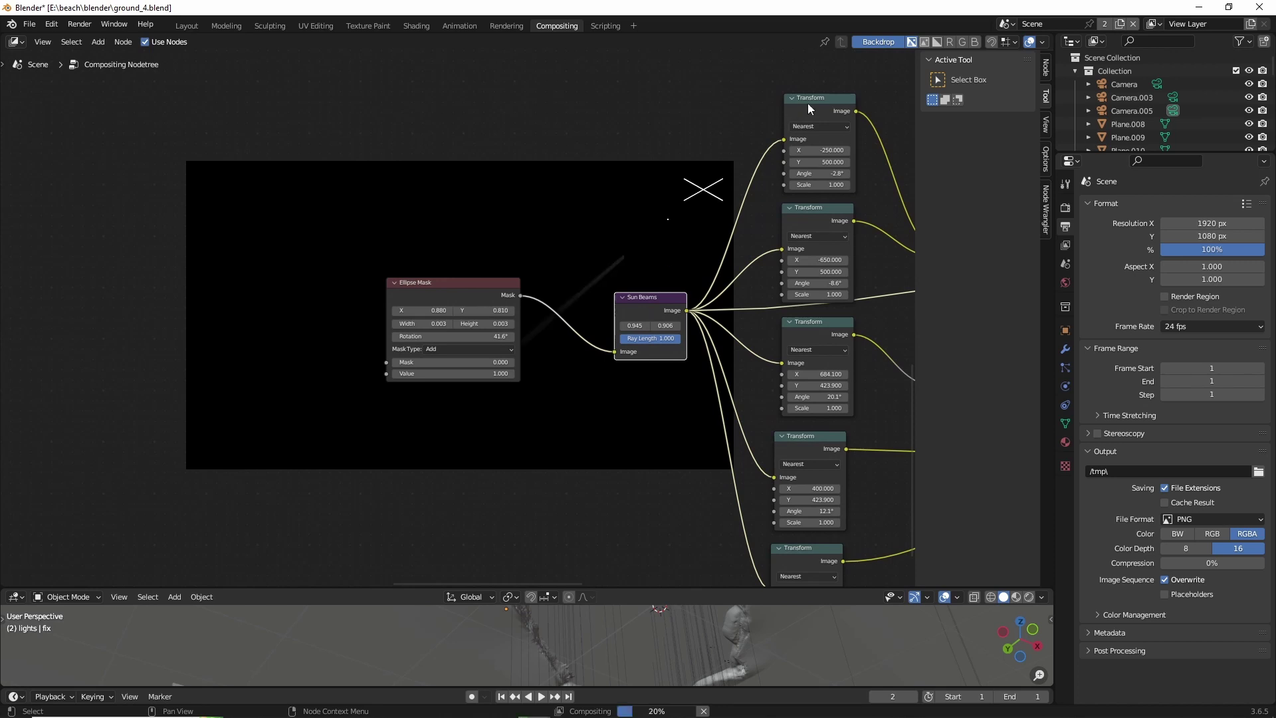
middle_click_drag(638, 212, 302, 346)
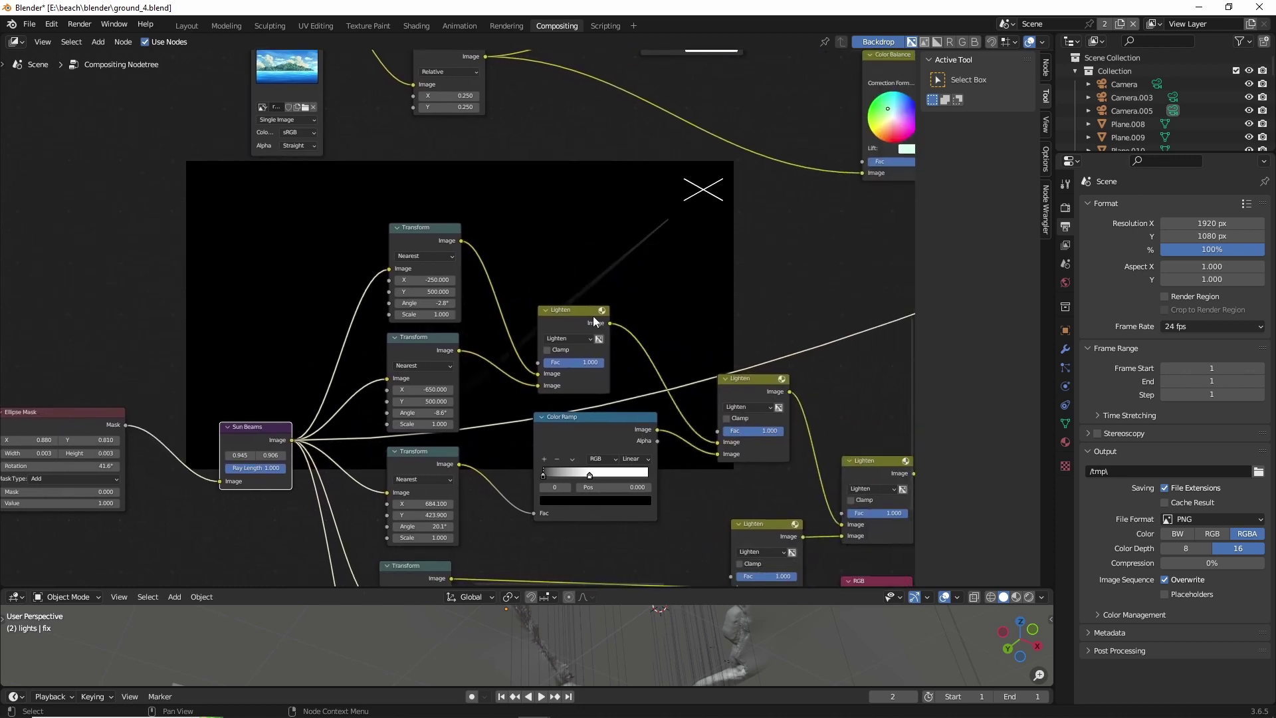
middle_click_drag(585, 337, 324, 328)
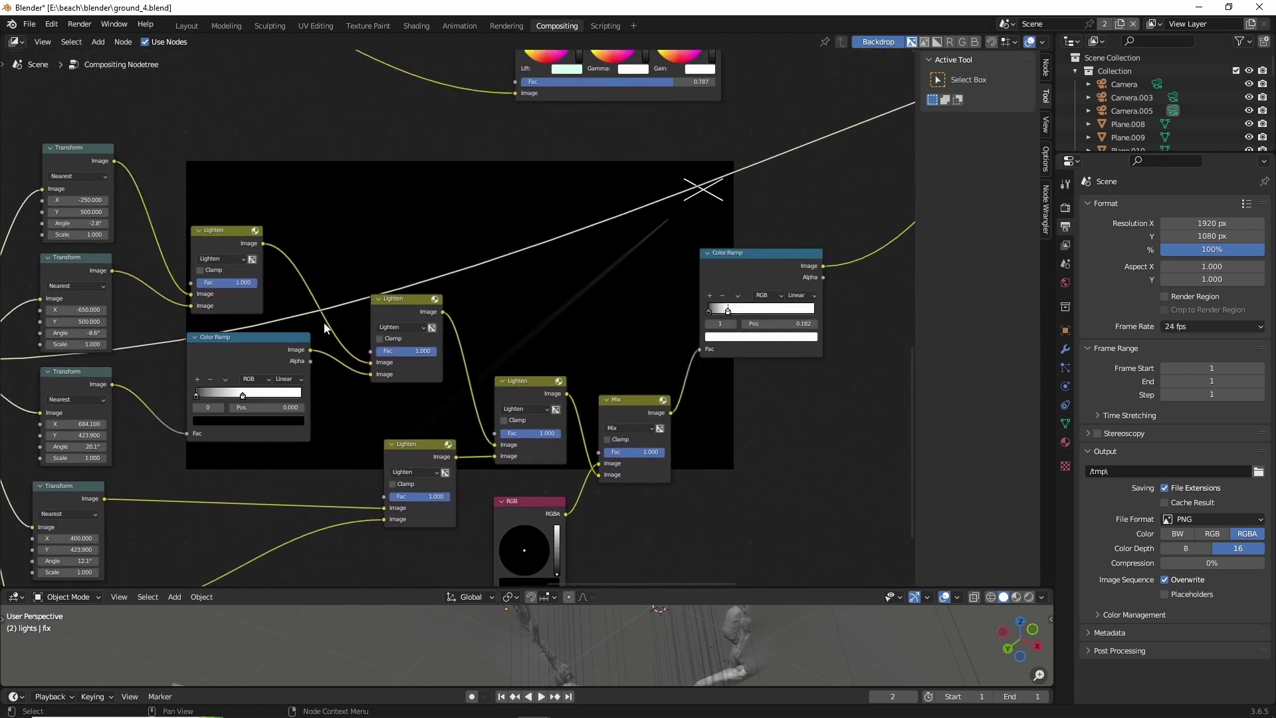
left_click(646, 402, "ctrl+shift")
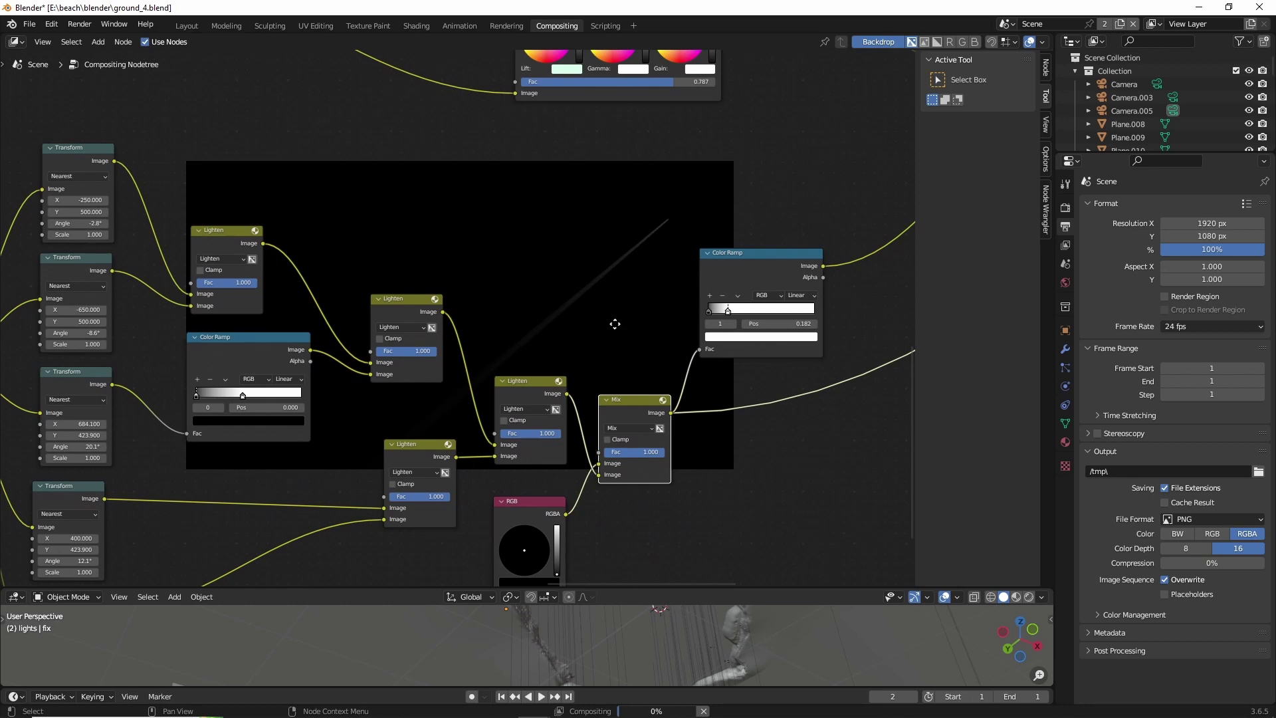
middle_click_drag(616, 325, 483, 401)
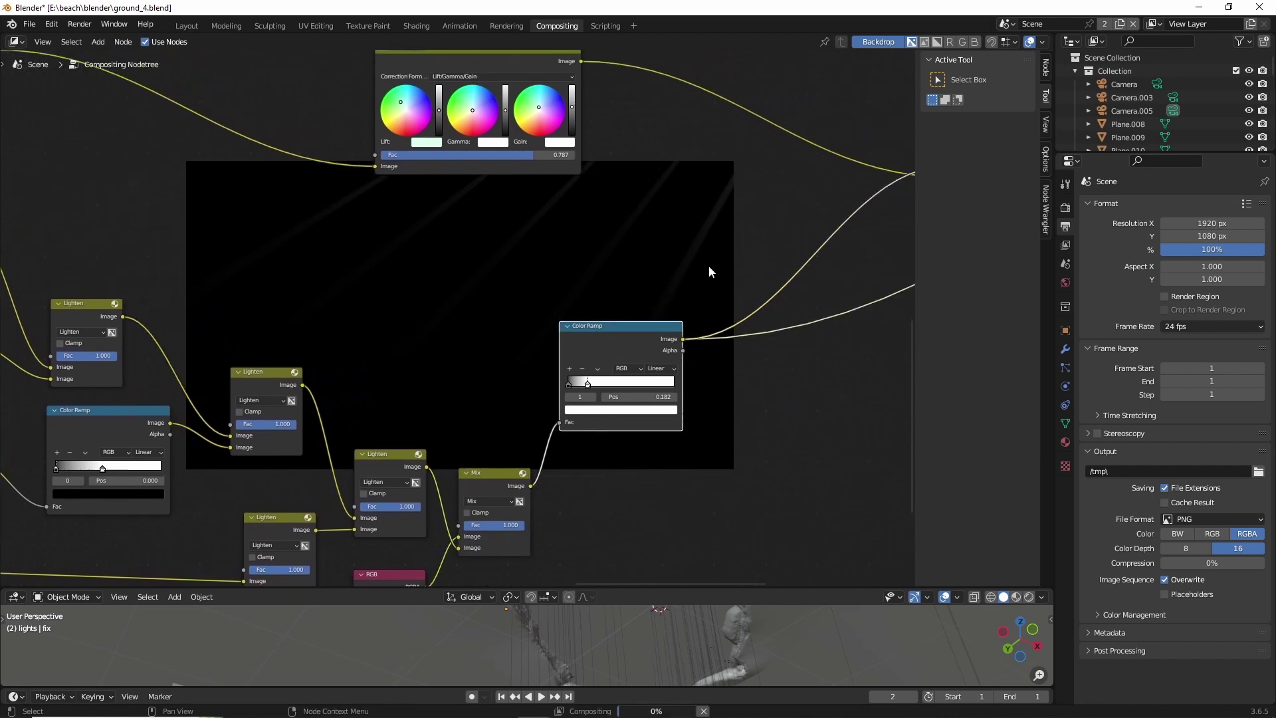
middle_click_drag(709, 265, 545, 292)
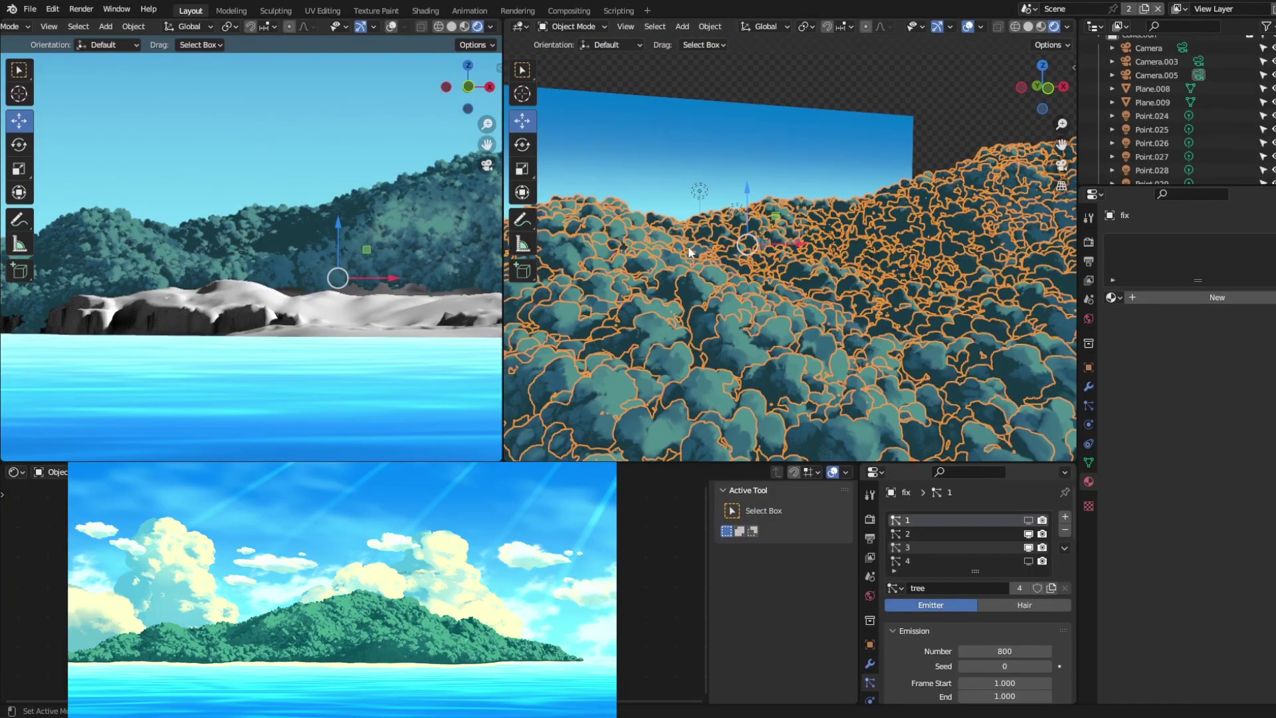
Save the .blend, toggle the second tree particle system's visibility, and set Point.042 to 10 W.
left_click(698, 191)
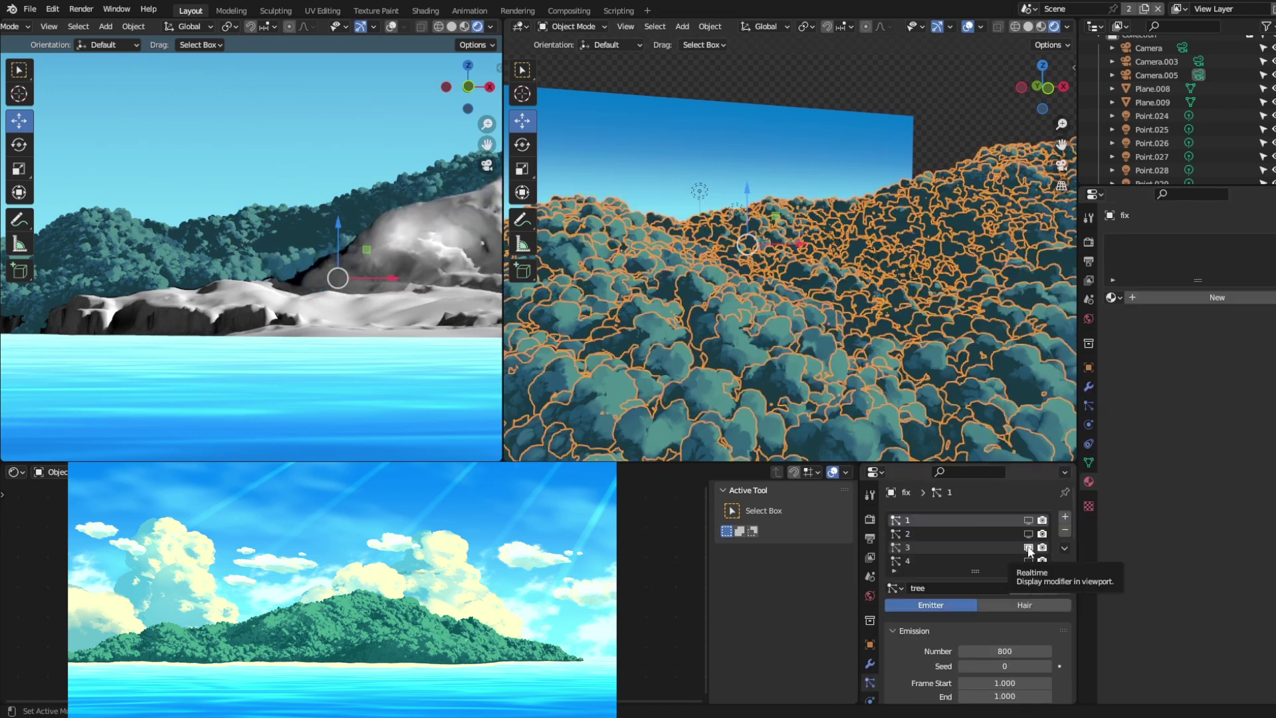
key("ctrl+s")
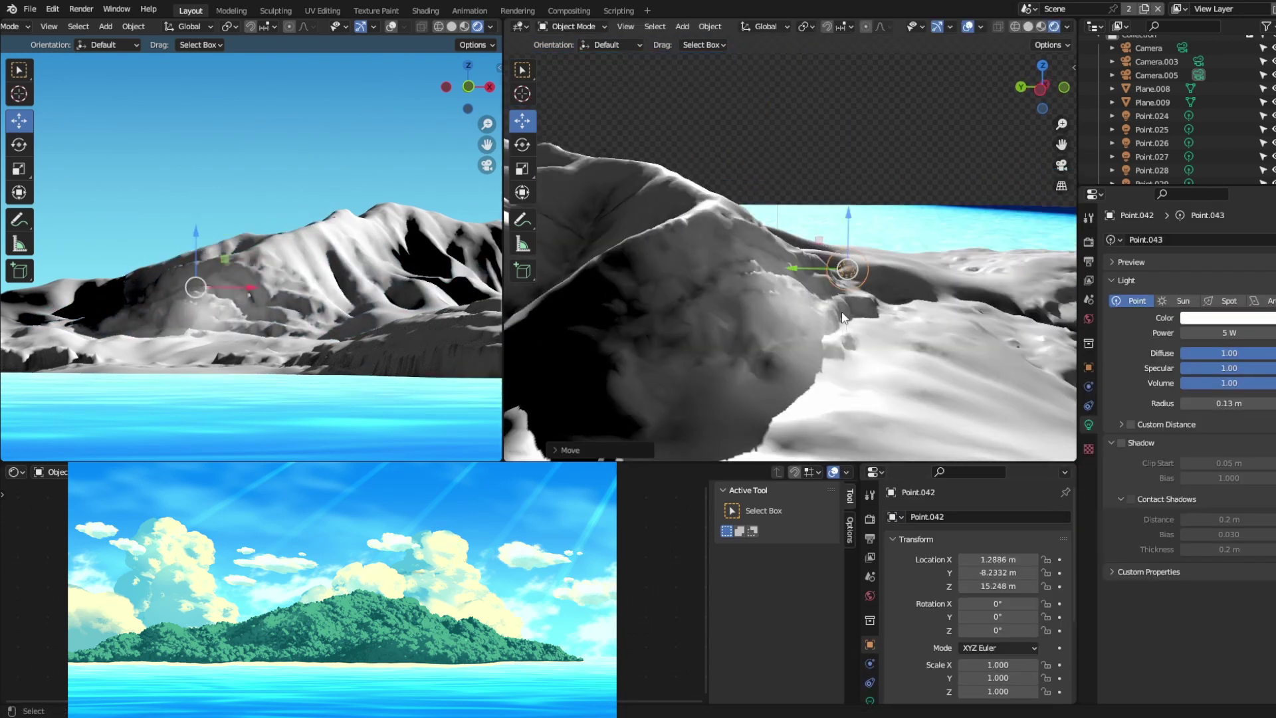
left_click(1028, 534)
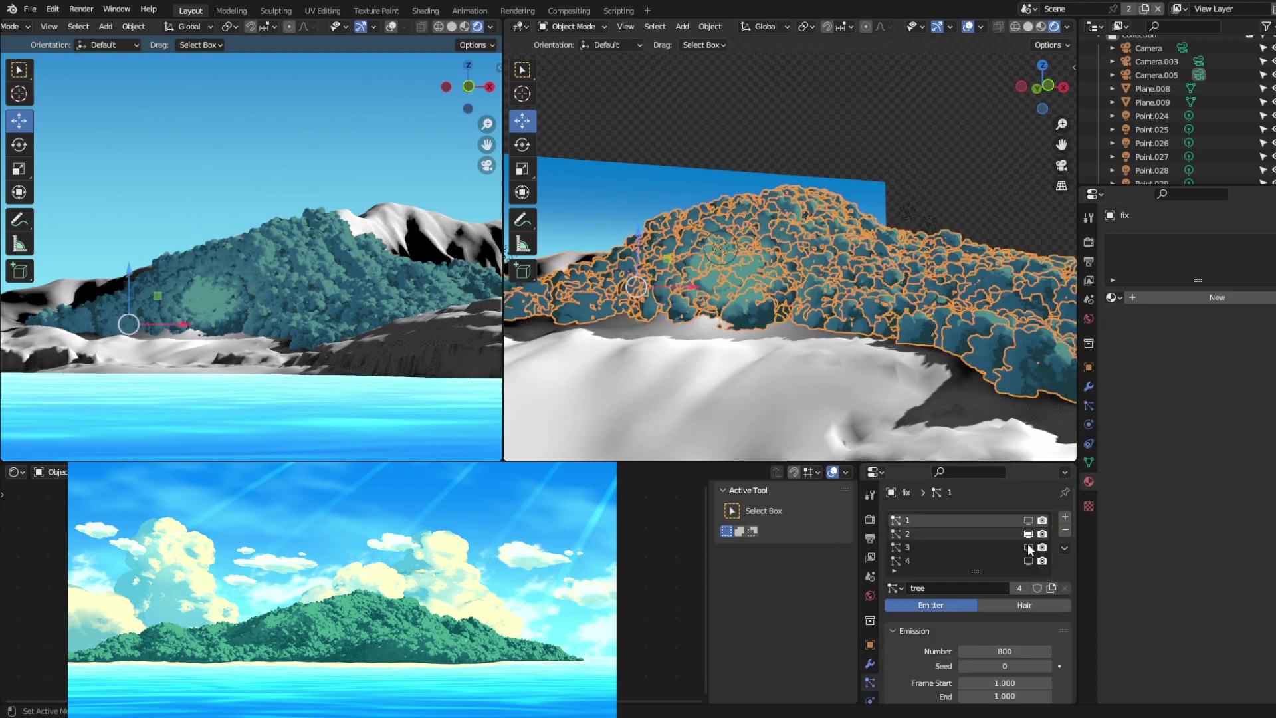
left_click(1028, 534)
left_click(1028, 534)
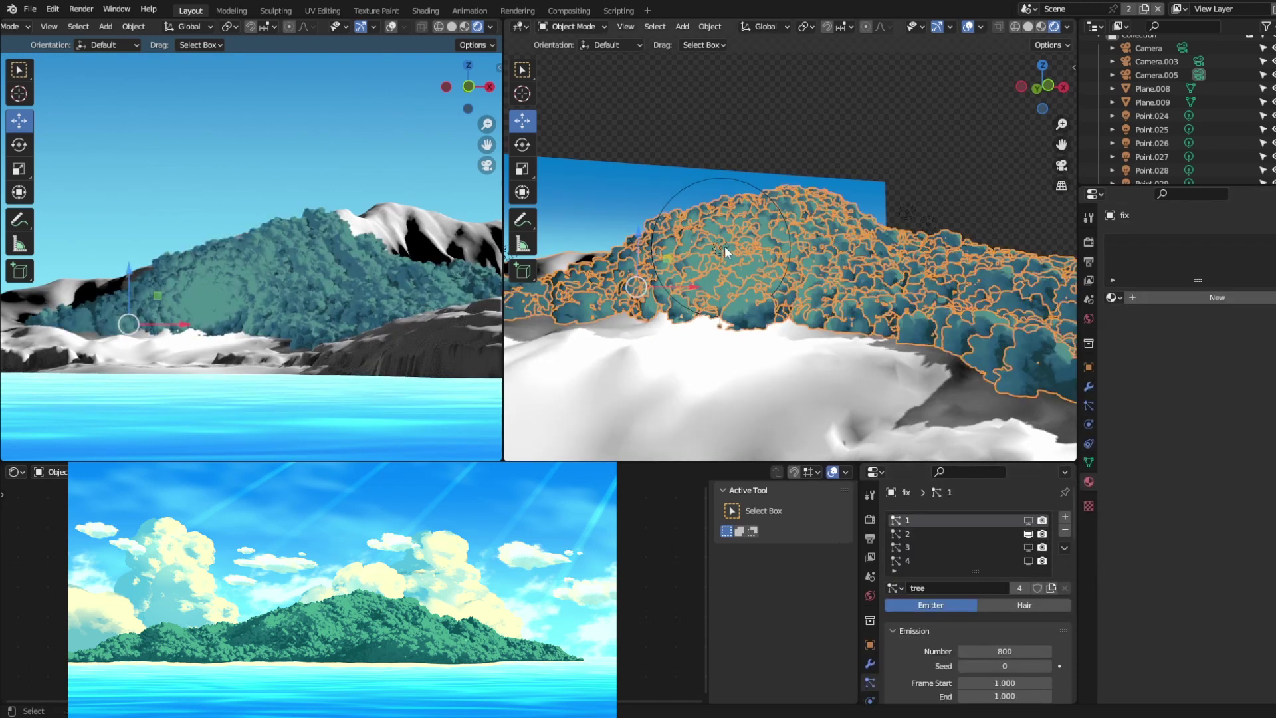
left_click(723, 249)
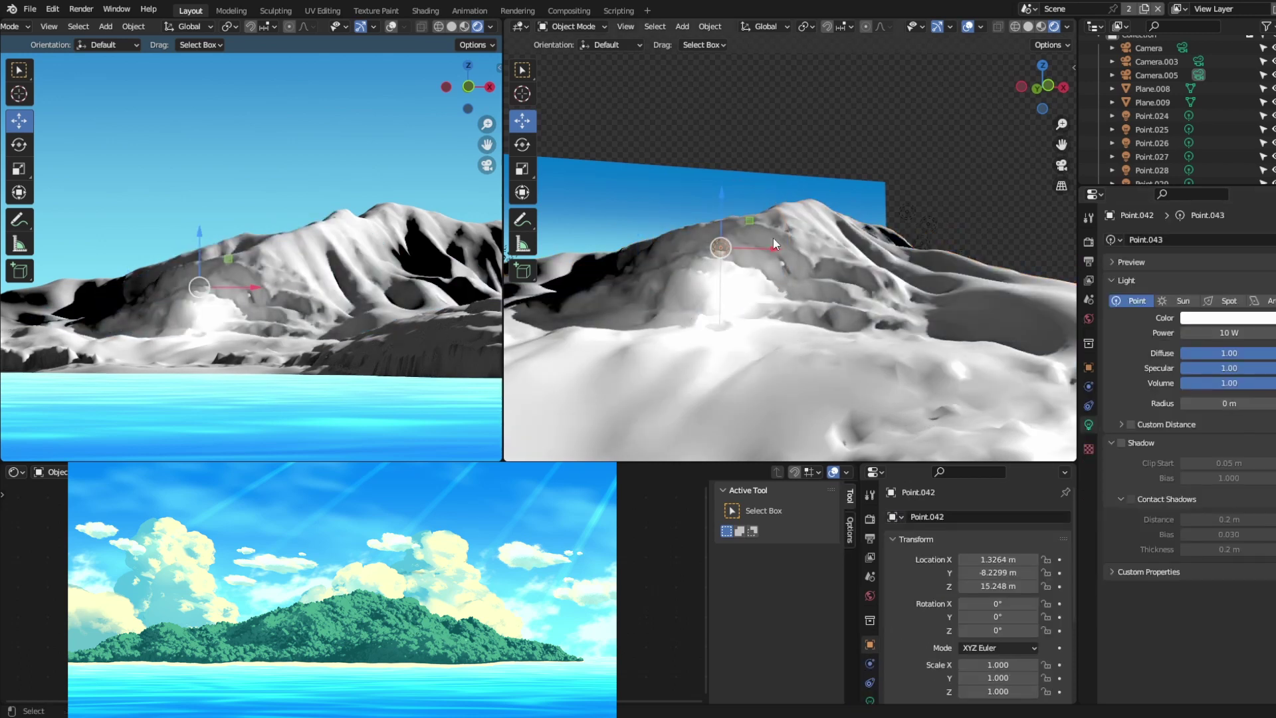
double_click(1246, 330)
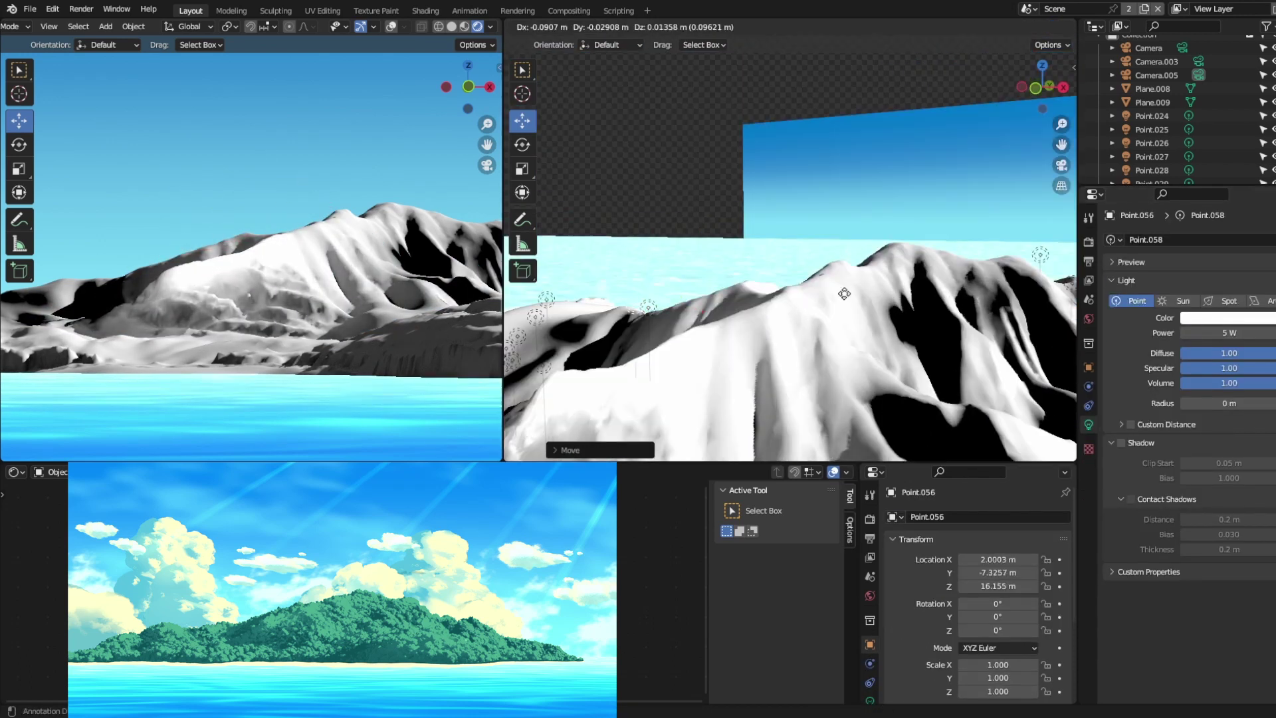